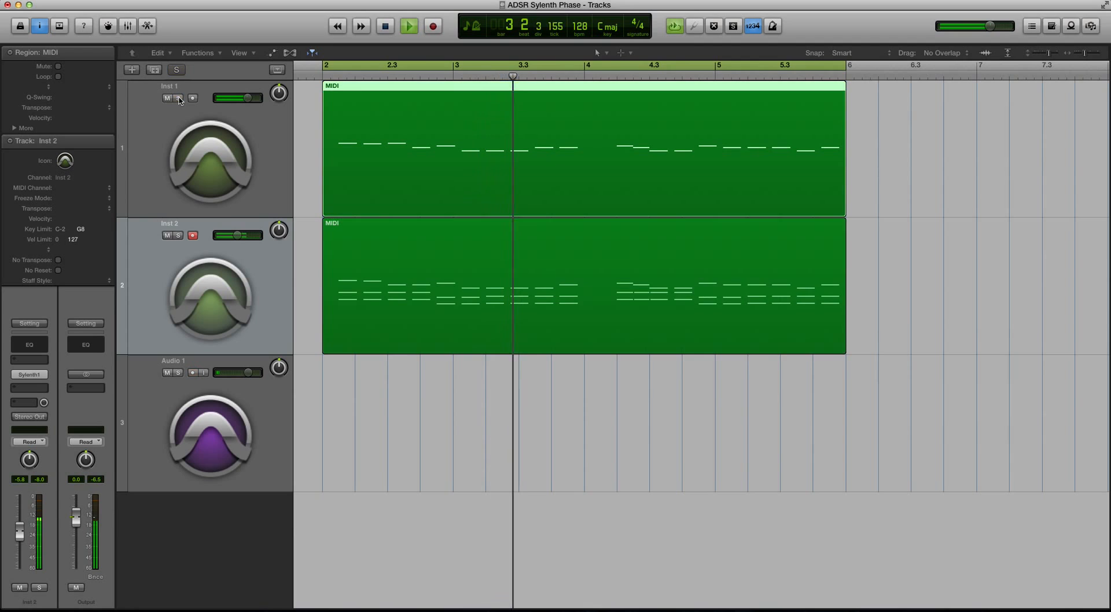
# Audition the Inst 2 track soloed, and end the solo and playback.
pyautogui.click(179, 235)
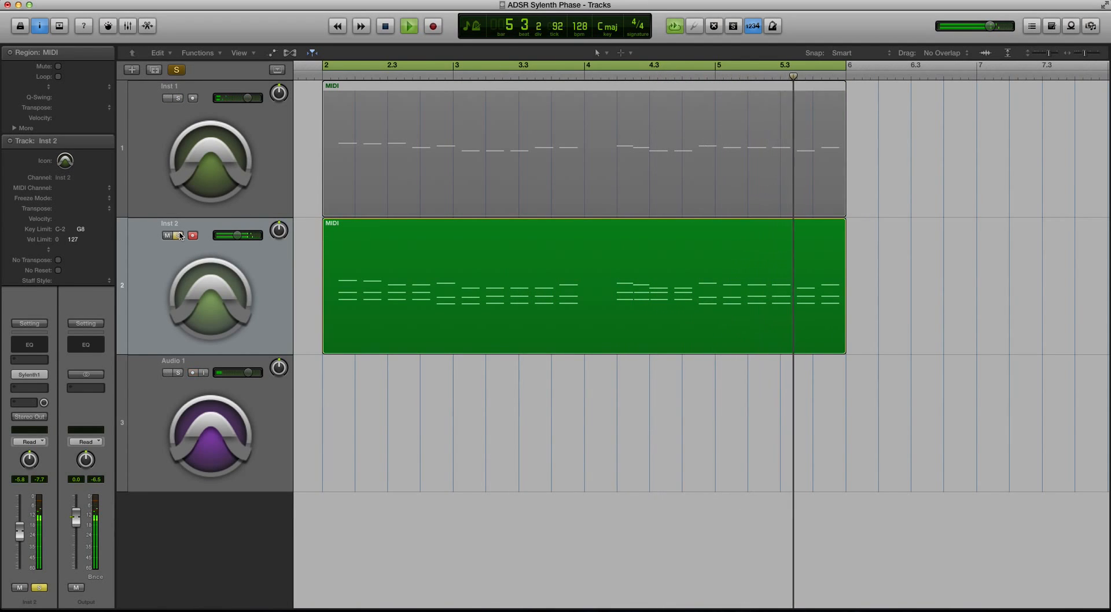
pyautogui.click(178, 236)
pyautogui.press('space')
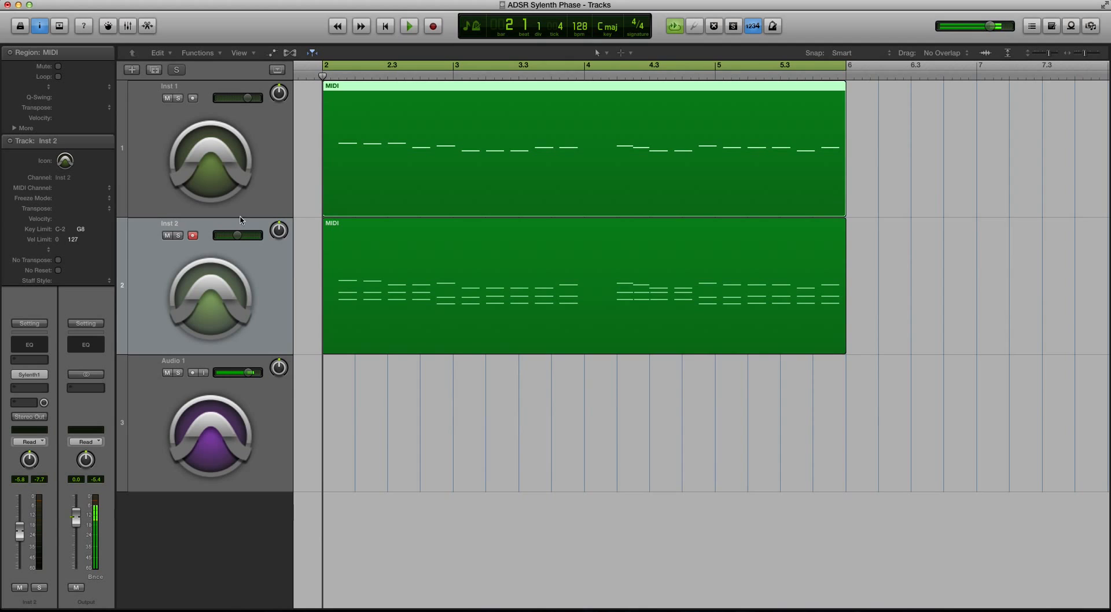
# Audition the Inst 1 region soloed and open that track's Sylenth1 instrument.
pyautogui.click(289, 169)
pyautogui.click(179, 98)
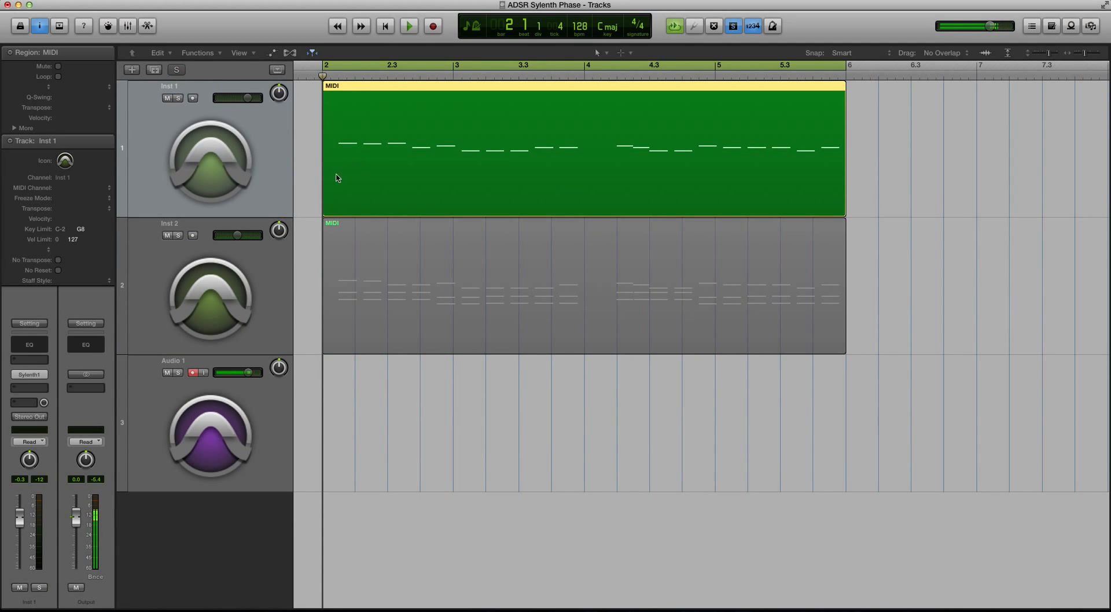
pyautogui.press('space')
pyautogui.moveTo(32, 377)
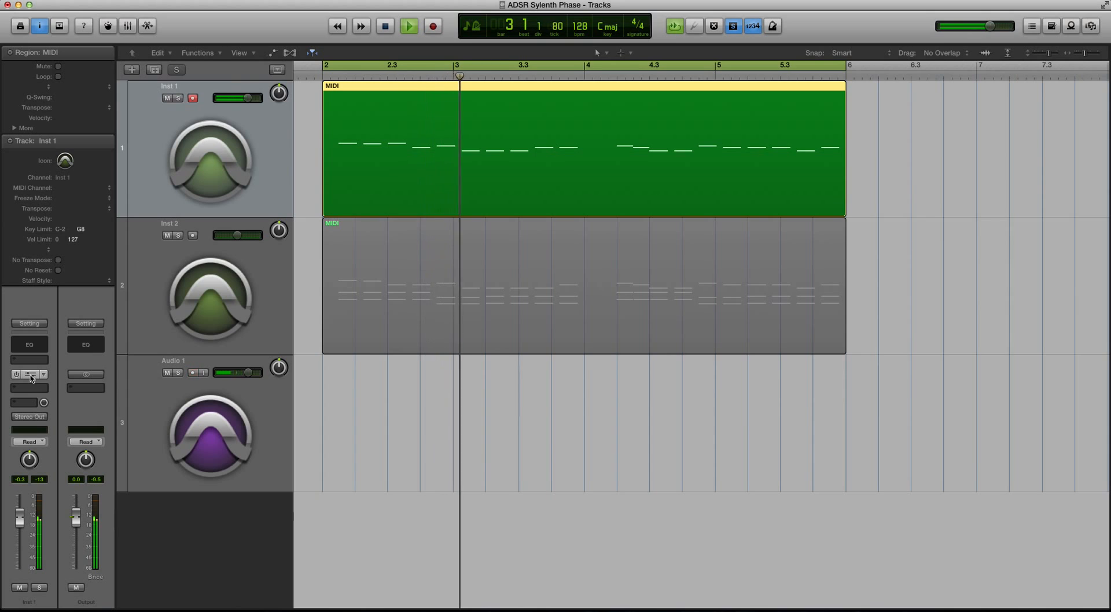
pyautogui.click(31, 375)
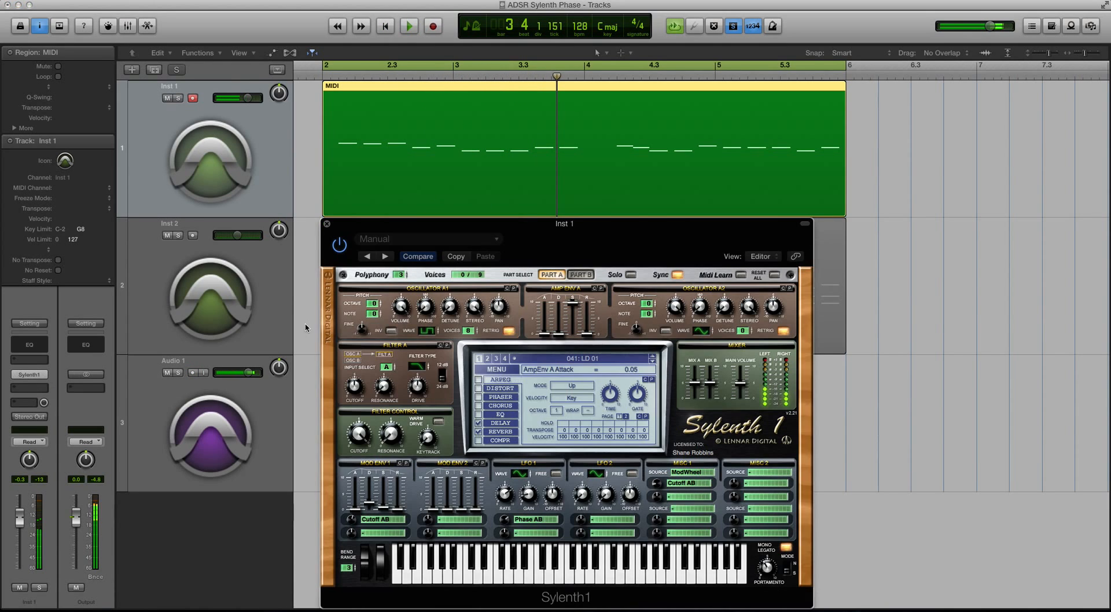
pyautogui.moveTo(408, 219); pyautogui.dragTo(409, 220)
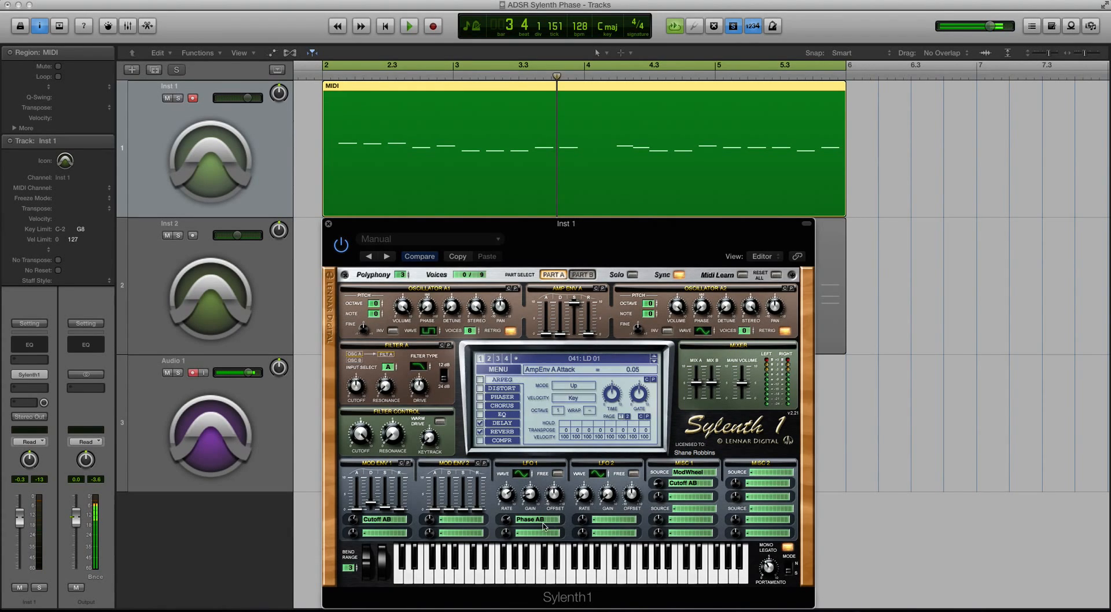
# Inspect Part A, Part B and the LFO 1 wave and rate in the Inst 1 Sylenth1.
pyautogui.click(583, 274)
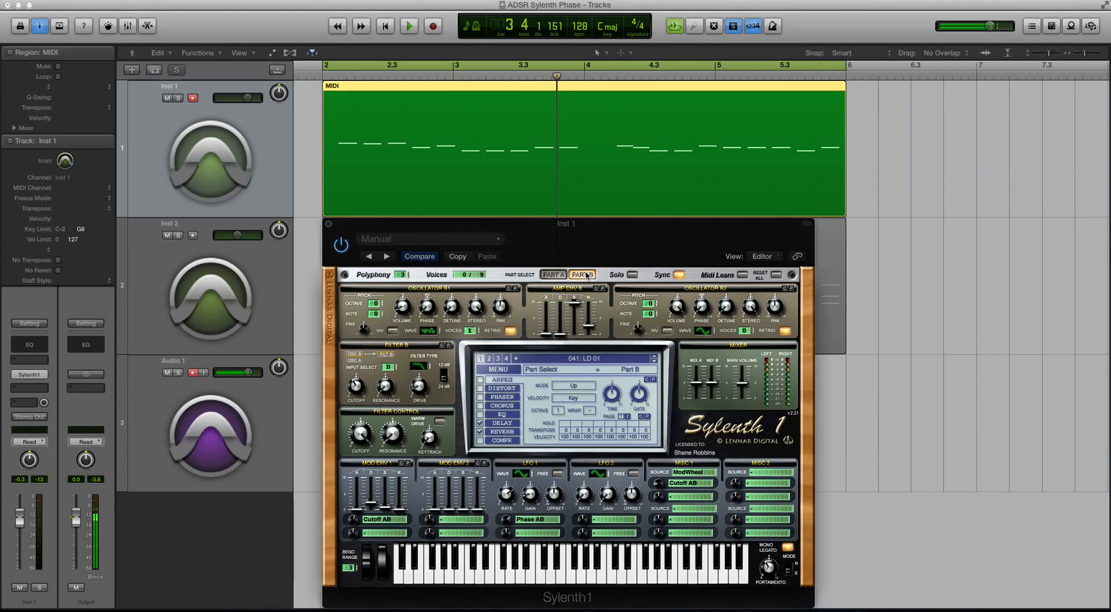
pyautogui.click(550, 276)
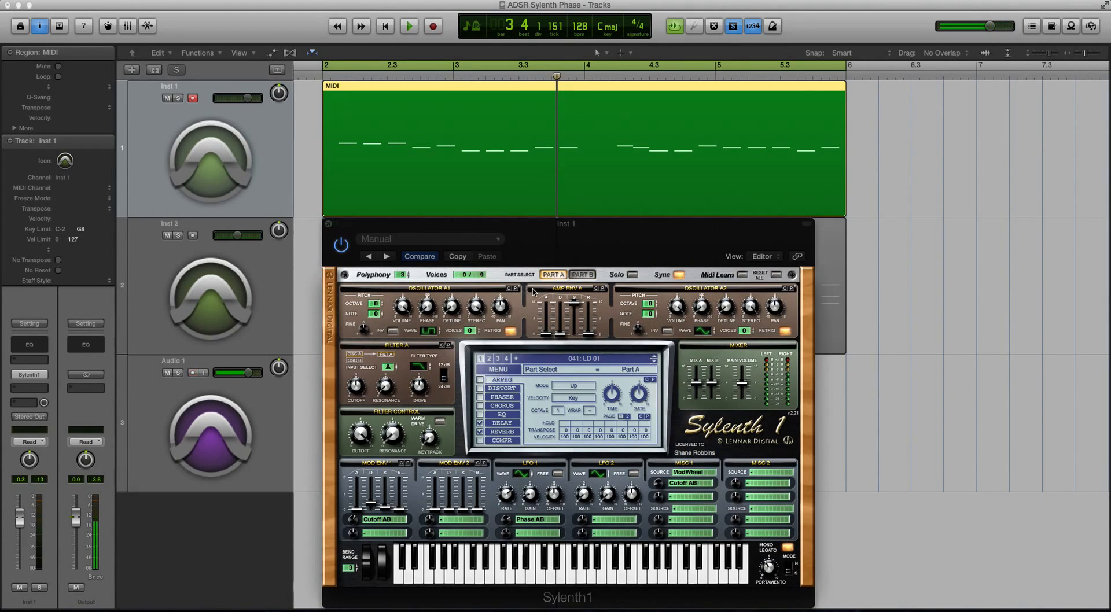
pyautogui.click(581, 277)
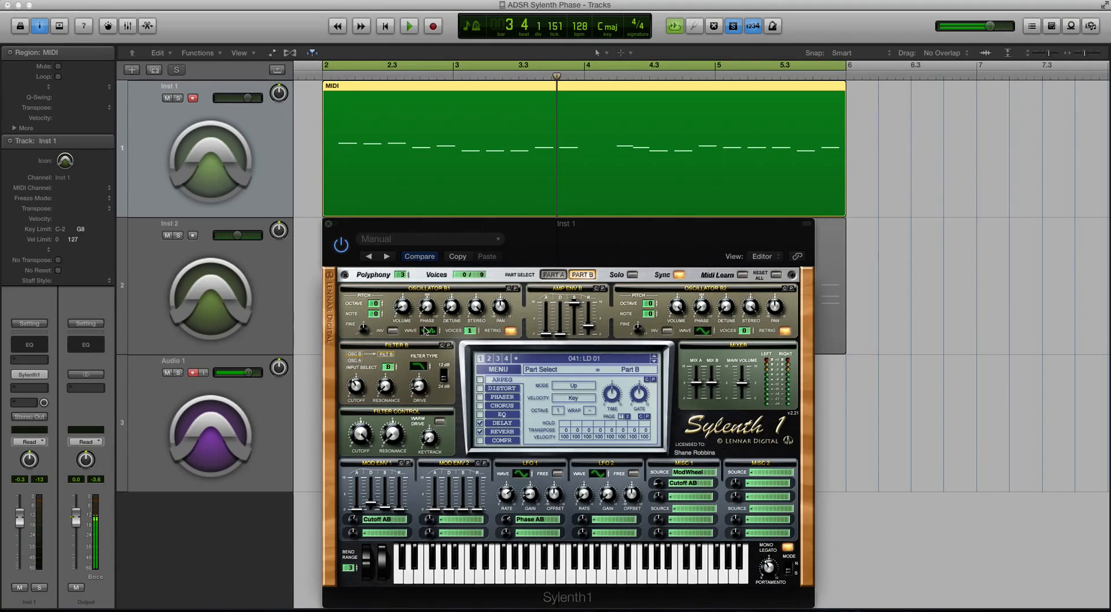
pyautogui.click(520, 476)
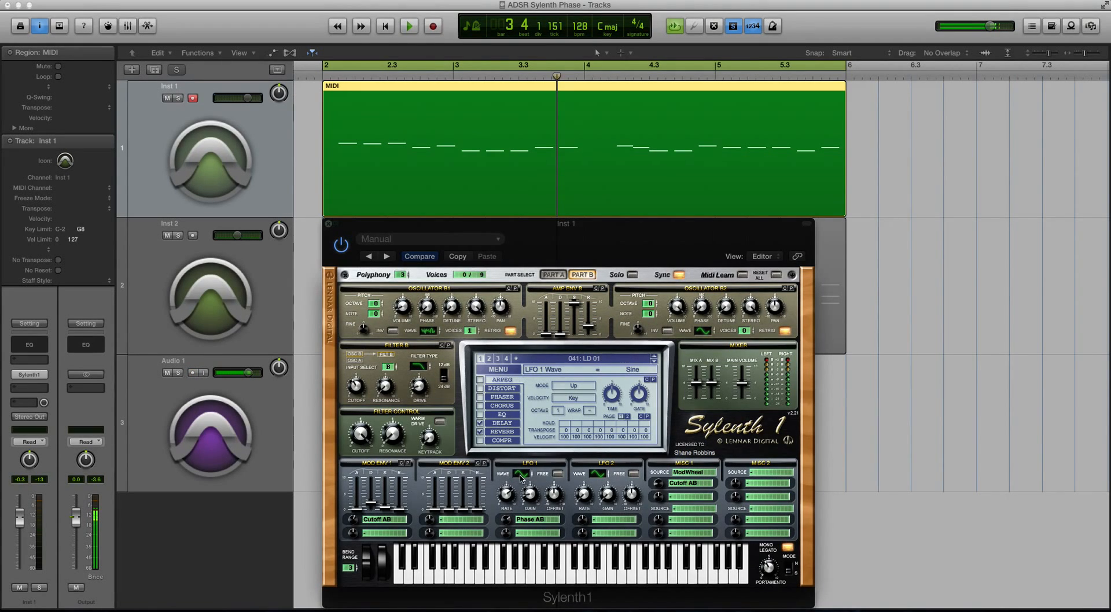
pyautogui.click(508, 499)
pyautogui.click(452, 222)
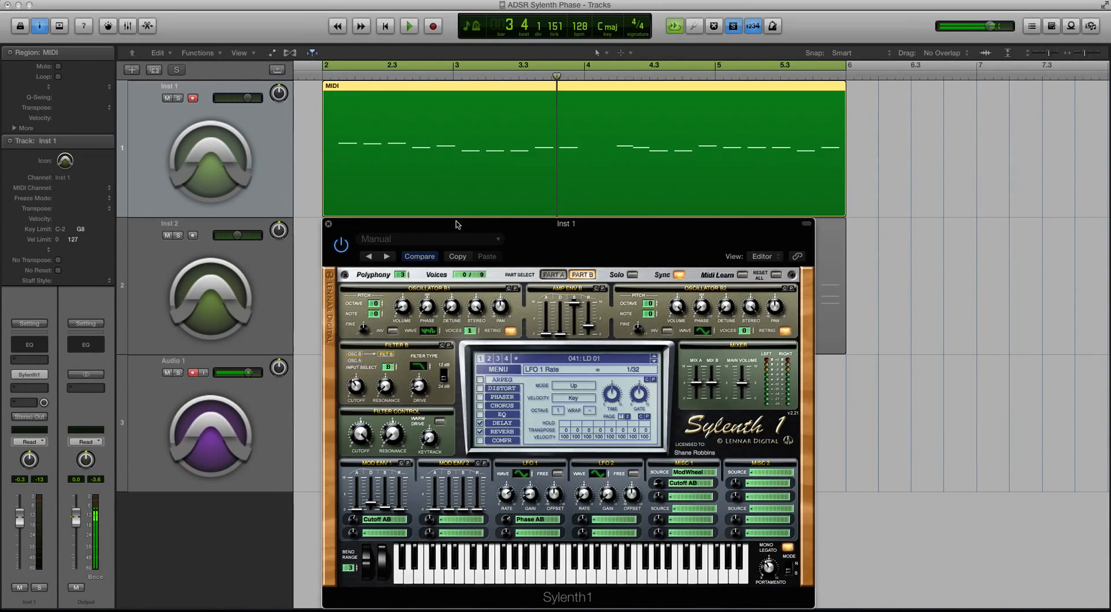
# Turn off the Inst 1 region's solo and close its Sylenth1 window.
pyautogui.hotkey('ctrl', 's')
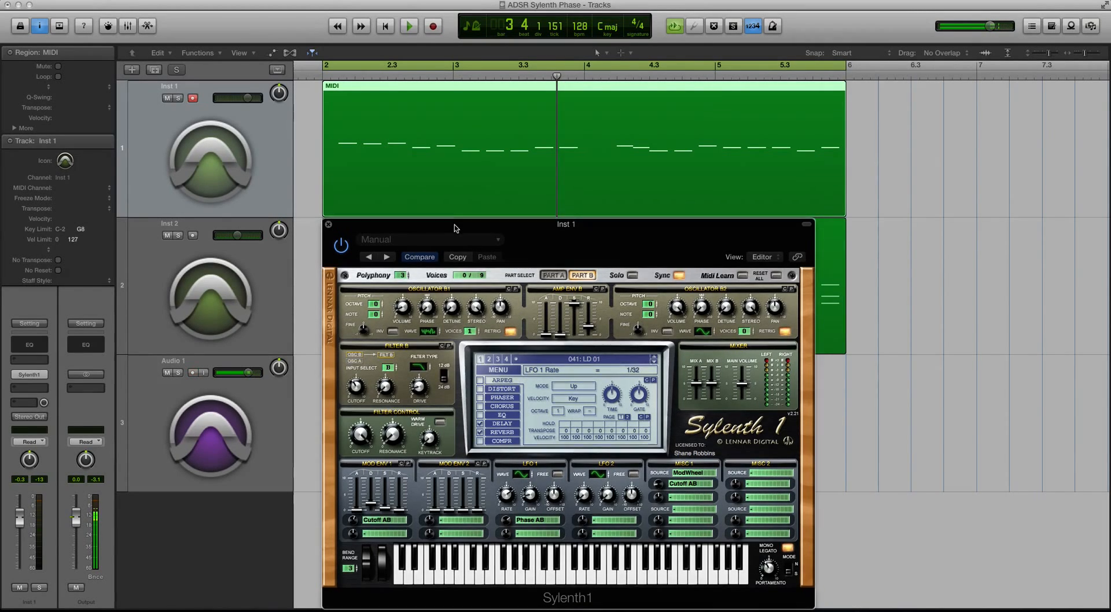
pyautogui.moveTo(455, 226)
pyautogui.mouseDown()
pyautogui.moveTo(461, 244)
pyautogui.moveTo(459, 232)
pyautogui.mouseUp()
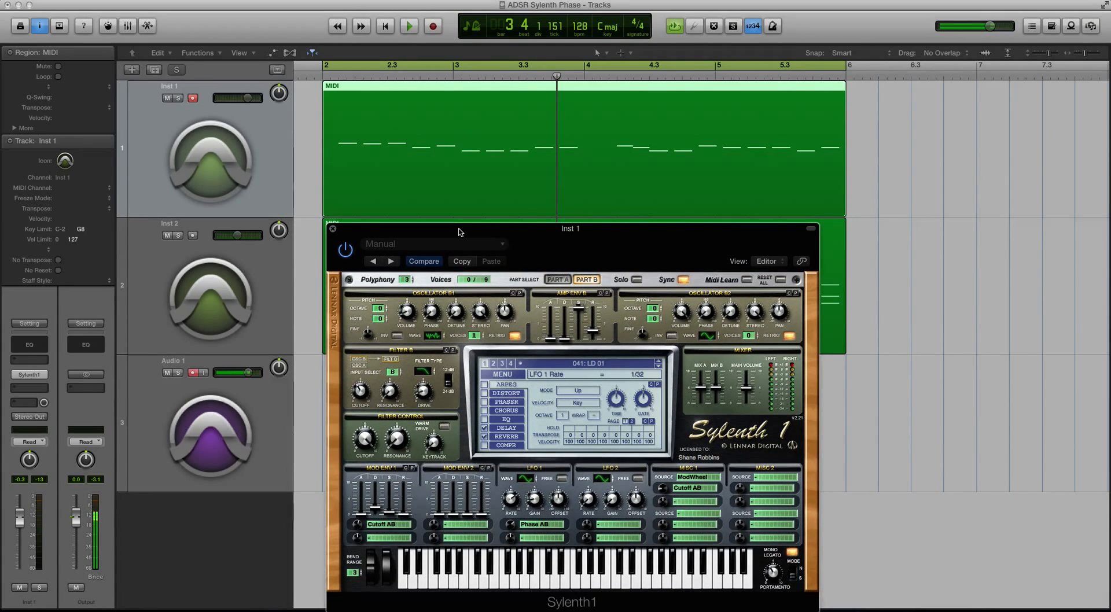
pyautogui.moveTo(376, 229); pyautogui.dragTo(377, 229)
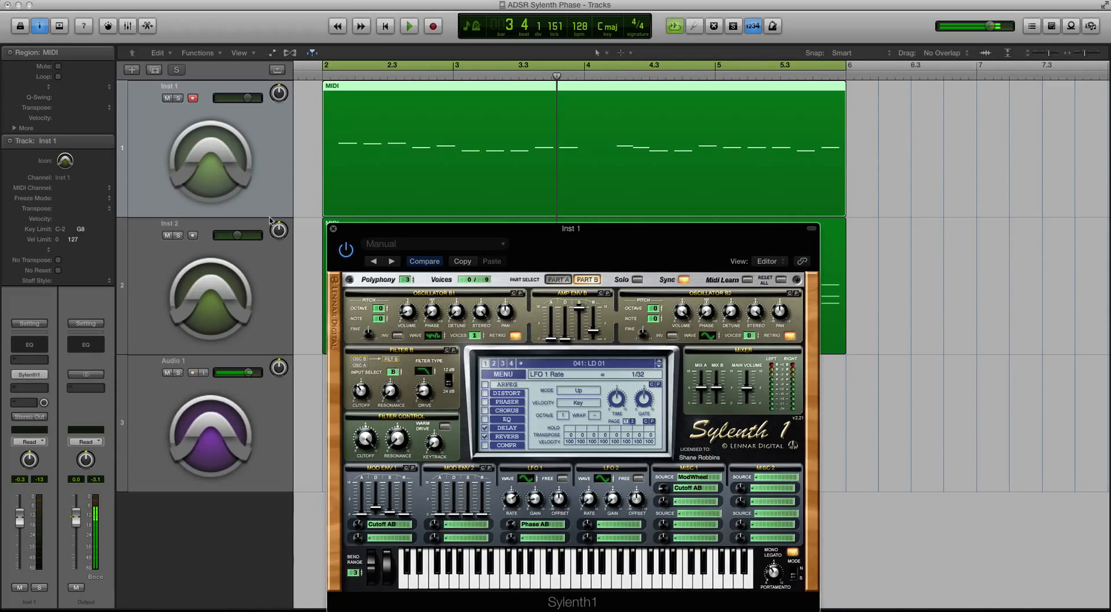
pyautogui.click(271, 250)
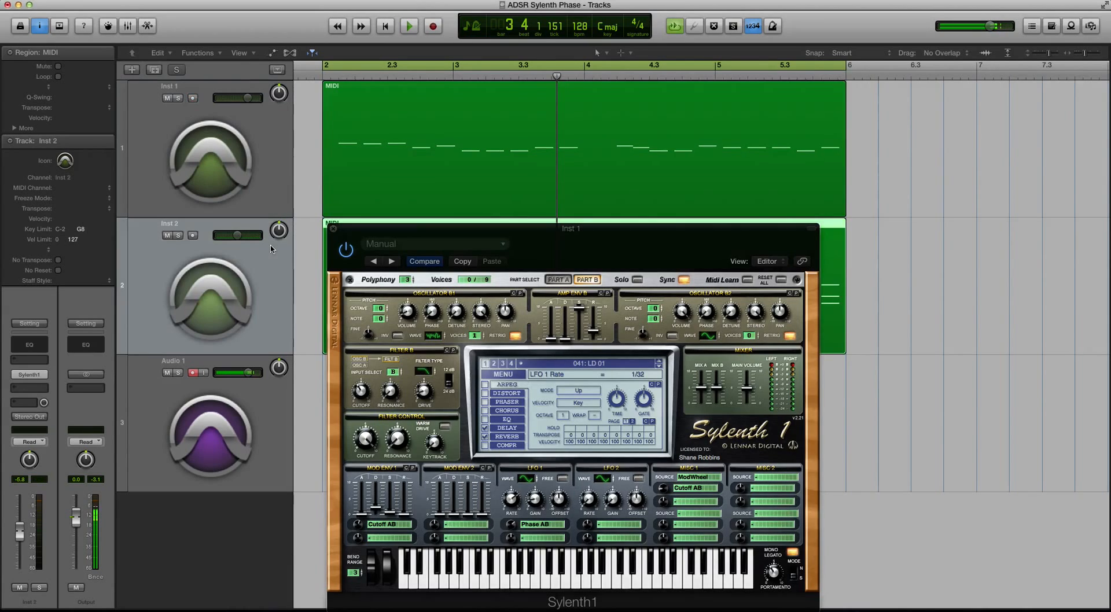
pyautogui.click(333, 228)
# Audition the Inst 2 region soloed with that track's Sylenth1 open.
pyautogui.click(267, 206)
pyautogui.click(268, 278)
pyautogui.hotkey('ctrl', 's')
pyautogui.press('space')
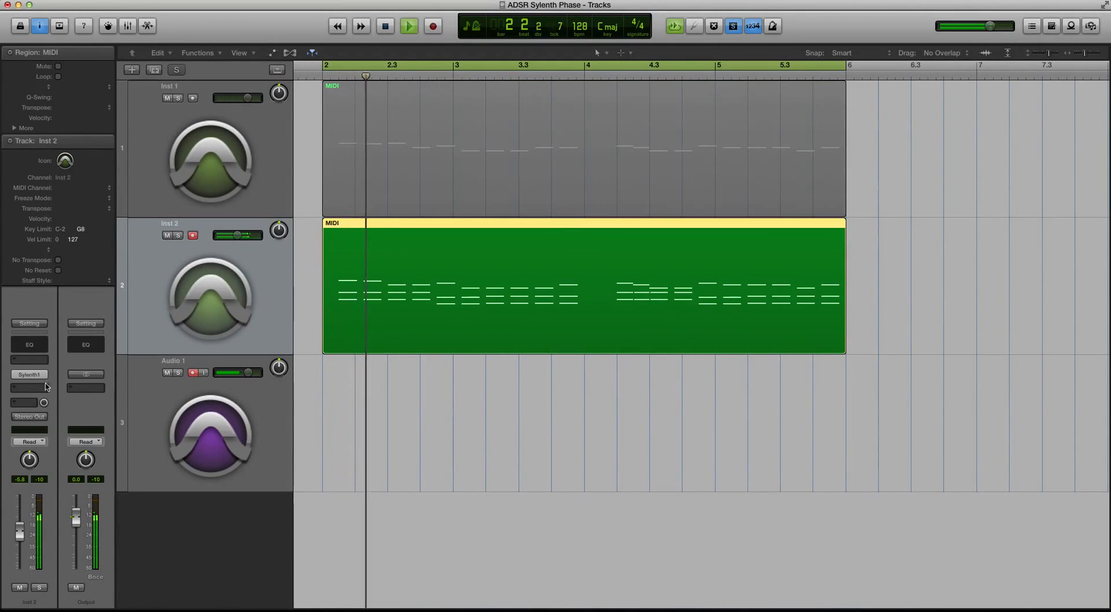
pyautogui.click(31, 375)
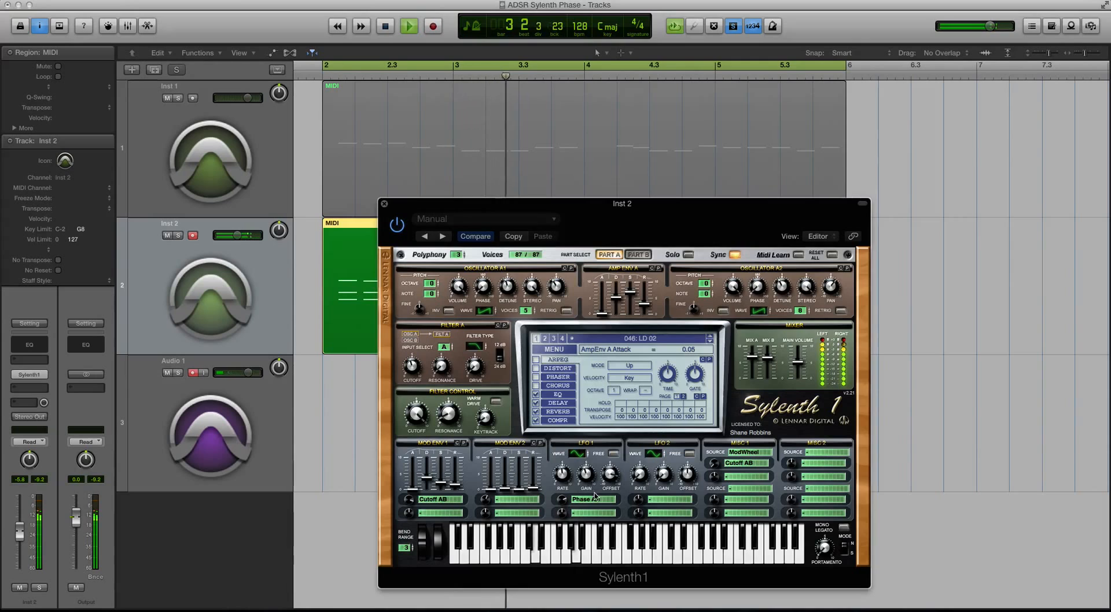
pyautogui.press('space')
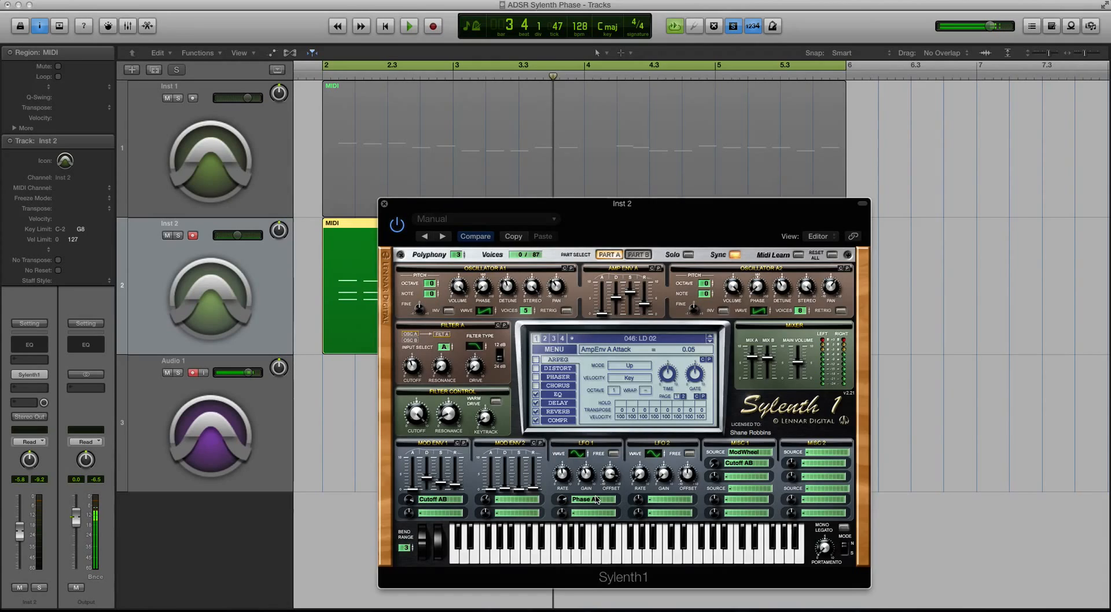
# Inspect the LFO 1 rate in the Inst 2 Sylenth1, and close the instrument with the region's solo off.
pyautogui.click(564, 474)
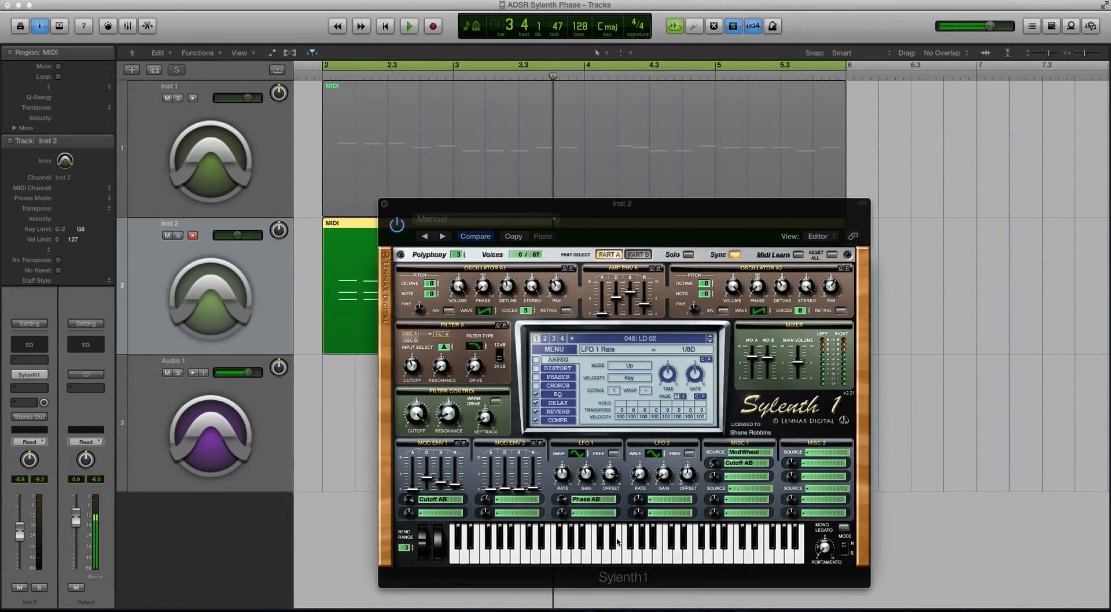
pyautogui.moveTo(408, 206); pyautogui.dragTo(417, 208)
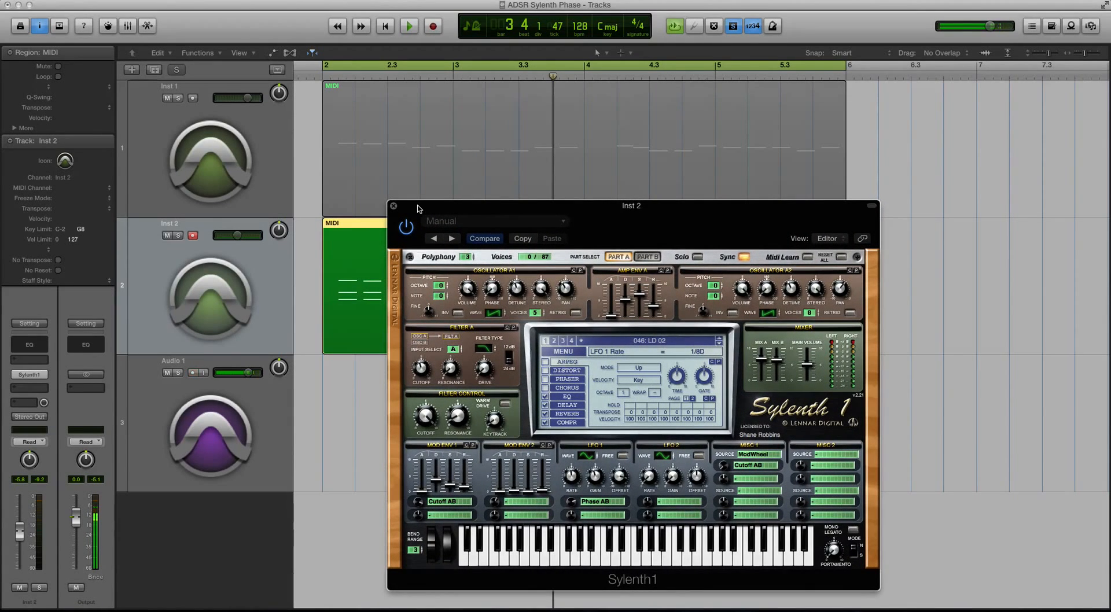
pyautogui.moveTo(403, 209); pyautogui.dragTo(415, 211)
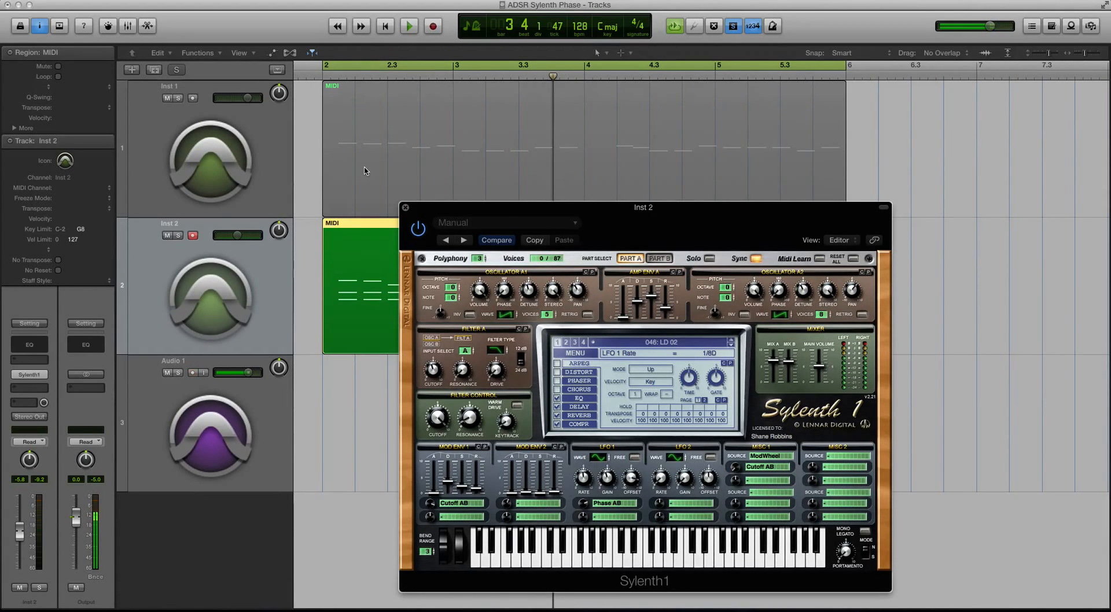
pyautogui.hotkey('ctrl', 's')
pyautogui.click(406, 207)
# While playing the Inst 1 region soloed, set the first LFO 1 destination in its Sylenth1 from Phase AB to none.
pyautogui.click(285, 169)
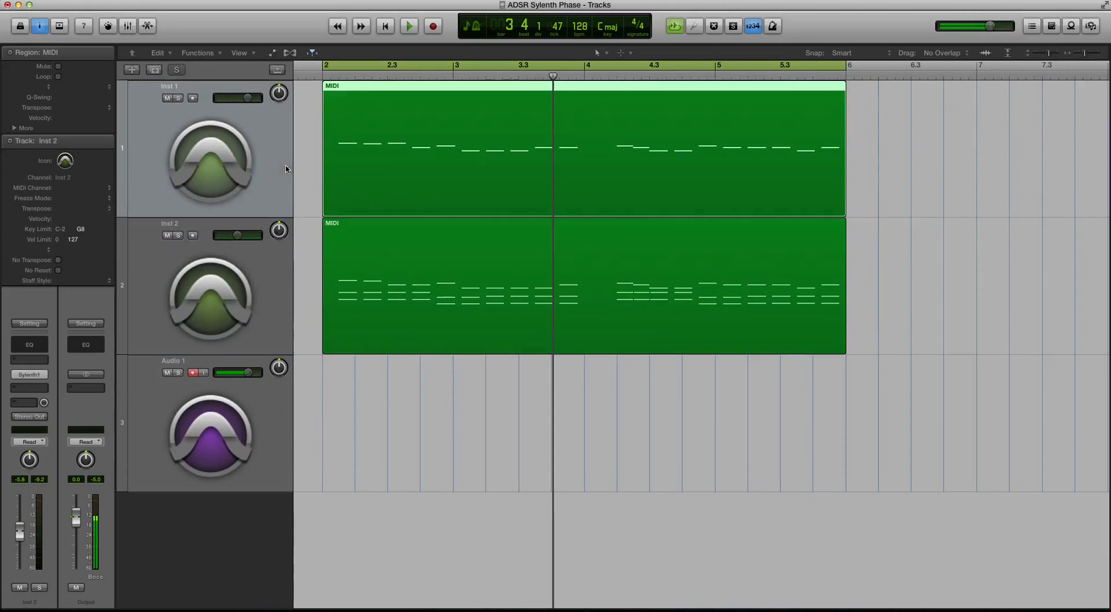
pyautogui.click(29, 375)
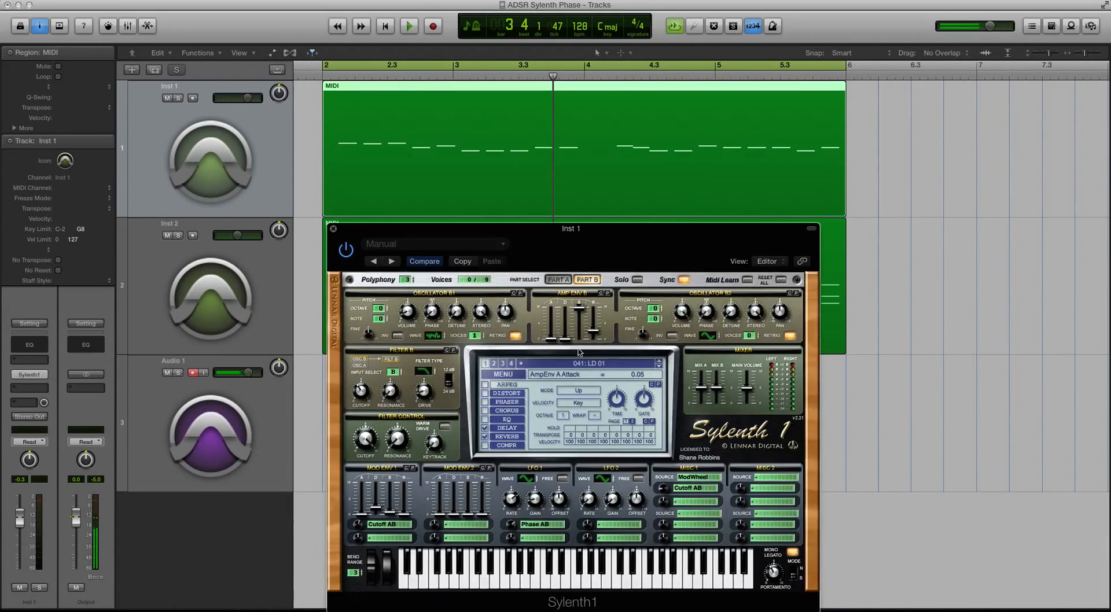
pyautogui.moveTo(358, 228); pyautogui.dragTo(449, 218)
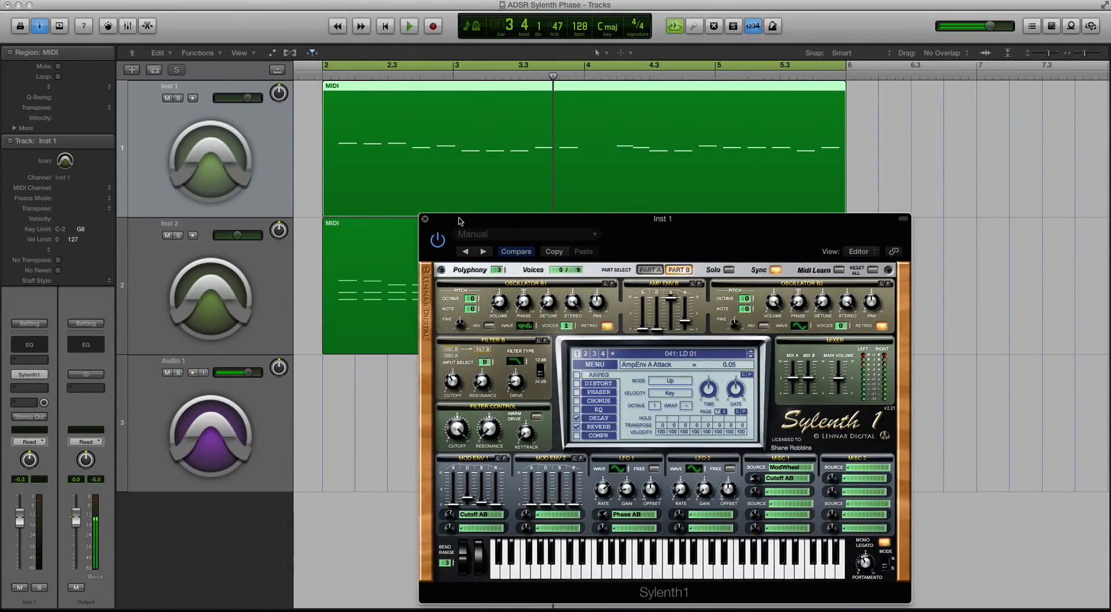
pyautogui.hotkey('ctrl', 's')
pyautogui.press('space')
pyautogui.click(633, 514)
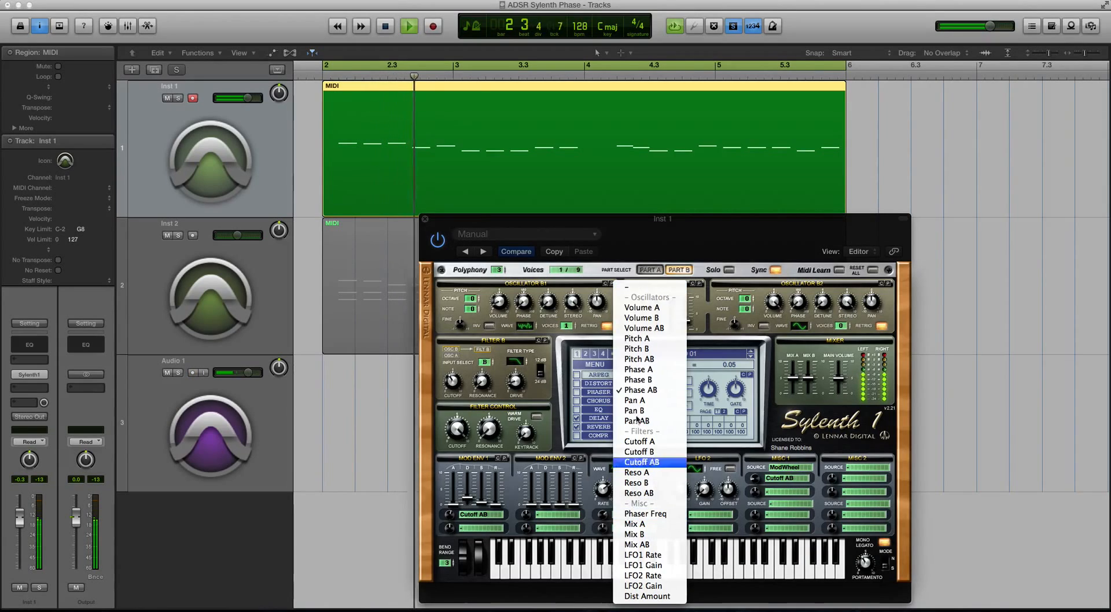
pyautogui.click(625, 287)
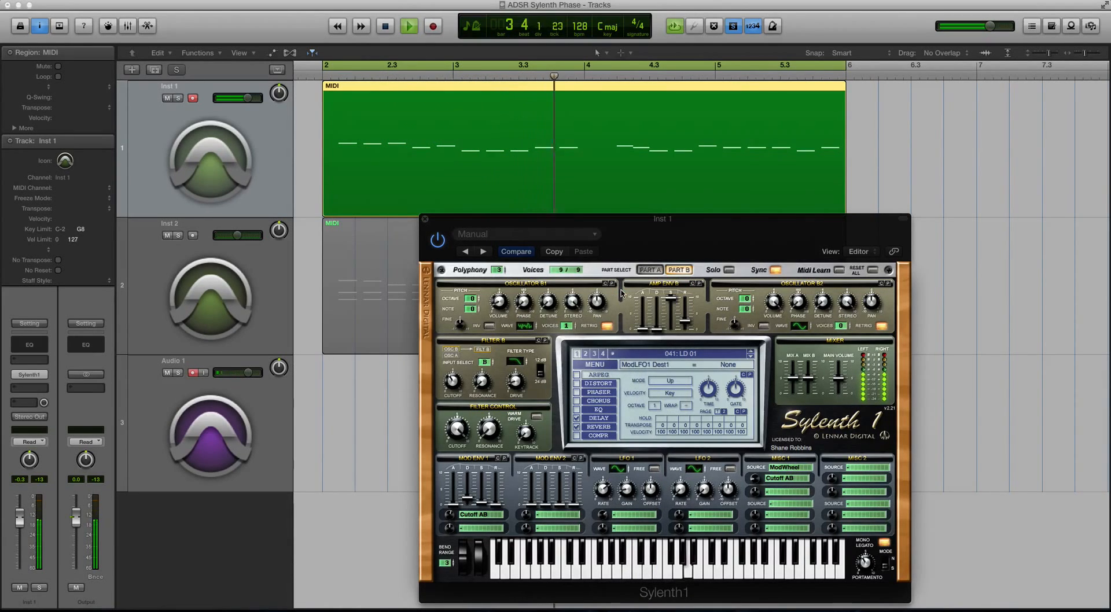
pyautogui.press('space')
pyautogui.hotkey('ctrl', 's')
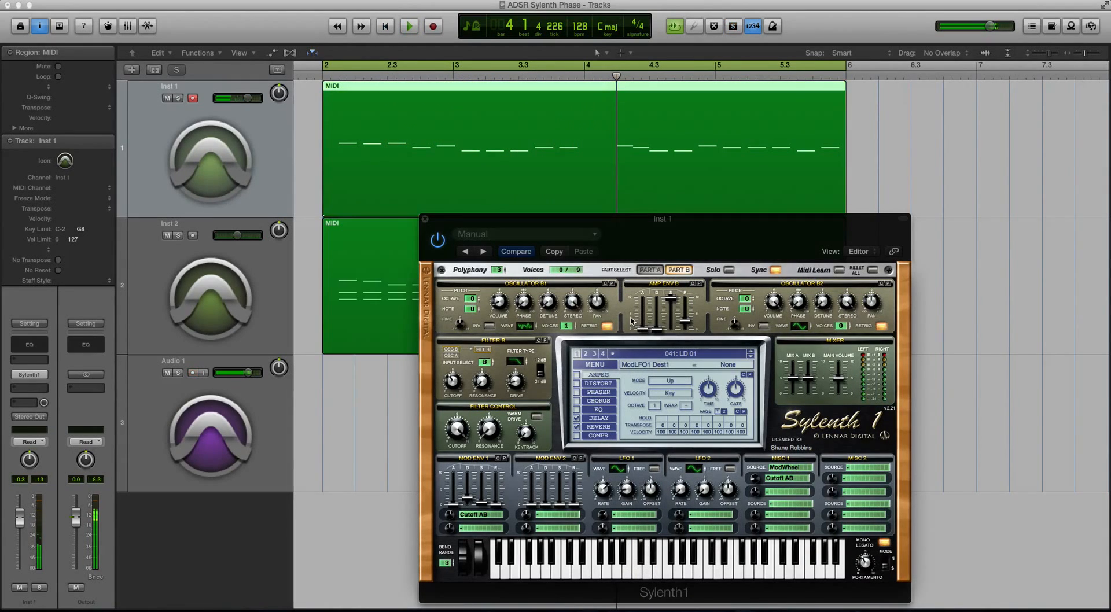
# Play both tracks and set the first LFO 1 destination in the Inst 2 Sylenth1 to none.
pyautogui.click(274, 264)
pyautogui.click(29, 374)
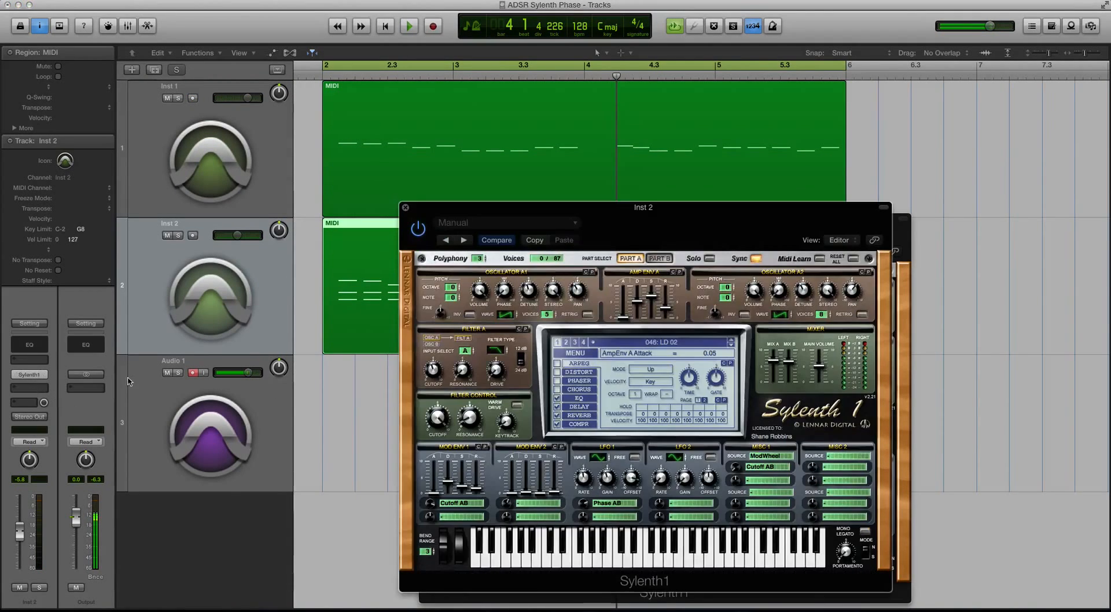
pyautogui.press('space')
pyautogui.click(608, 503)
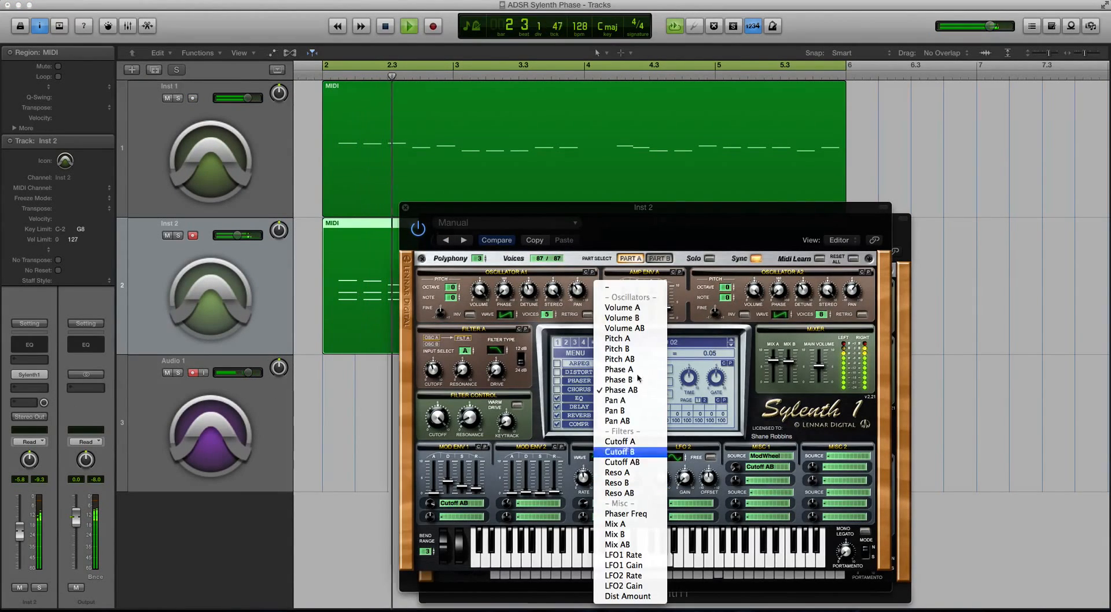
pyautogui.click(609, 292)
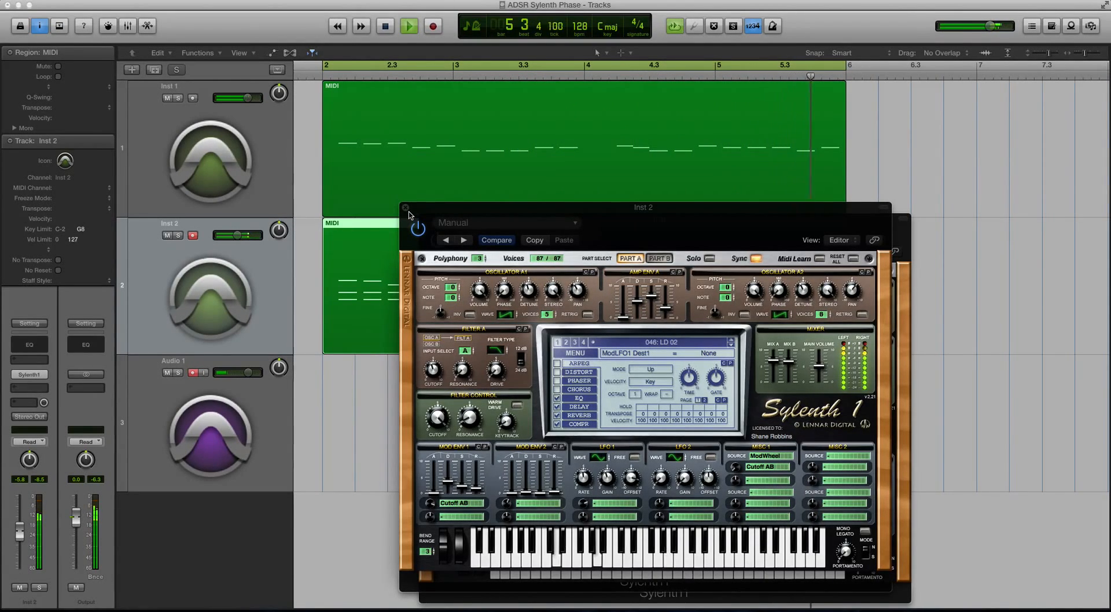
pyautogui.press('r')
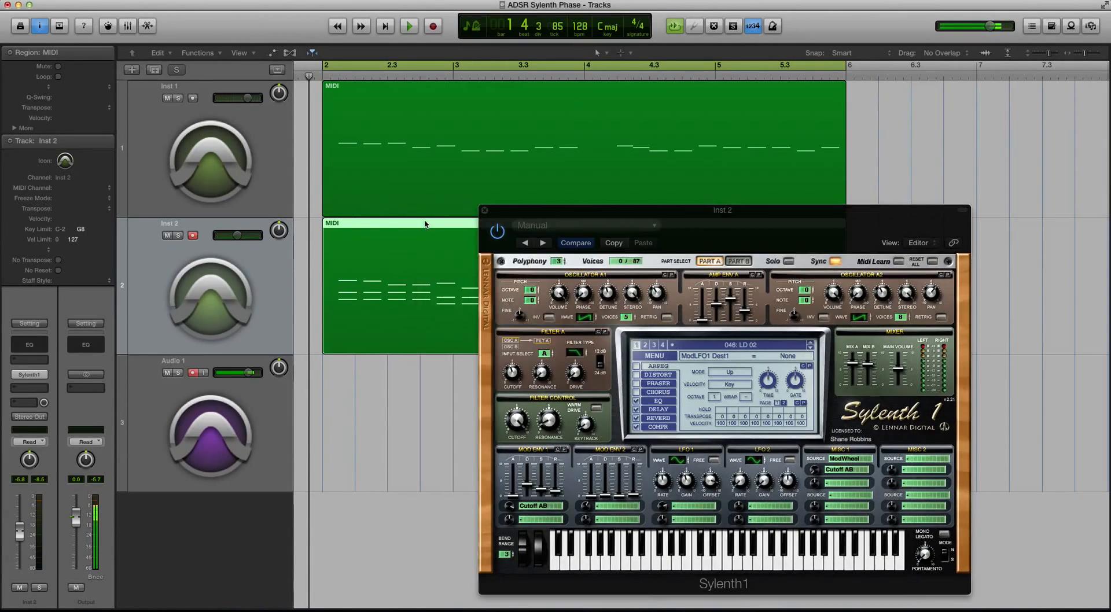
# Assign Pitch AB as the first LFO 1 destination in the Inst 2 Sylenth1.
pyautogui.moveTo(530, 211); pyautogui.dragTo(459, 216)
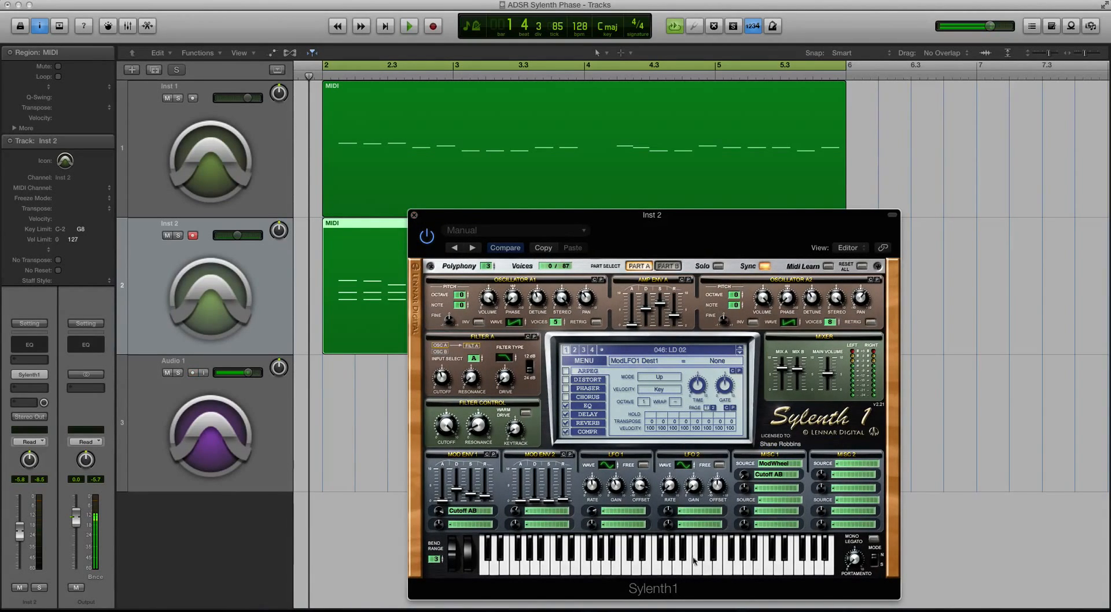
pyautogui.click(618, 524)
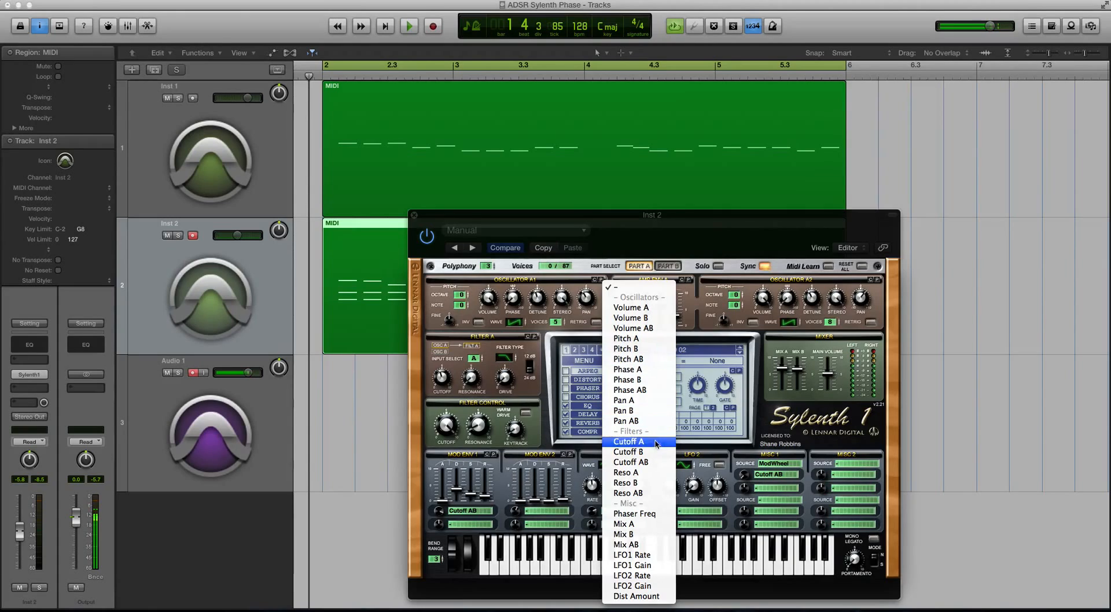
pyautogui.click(644, 359)
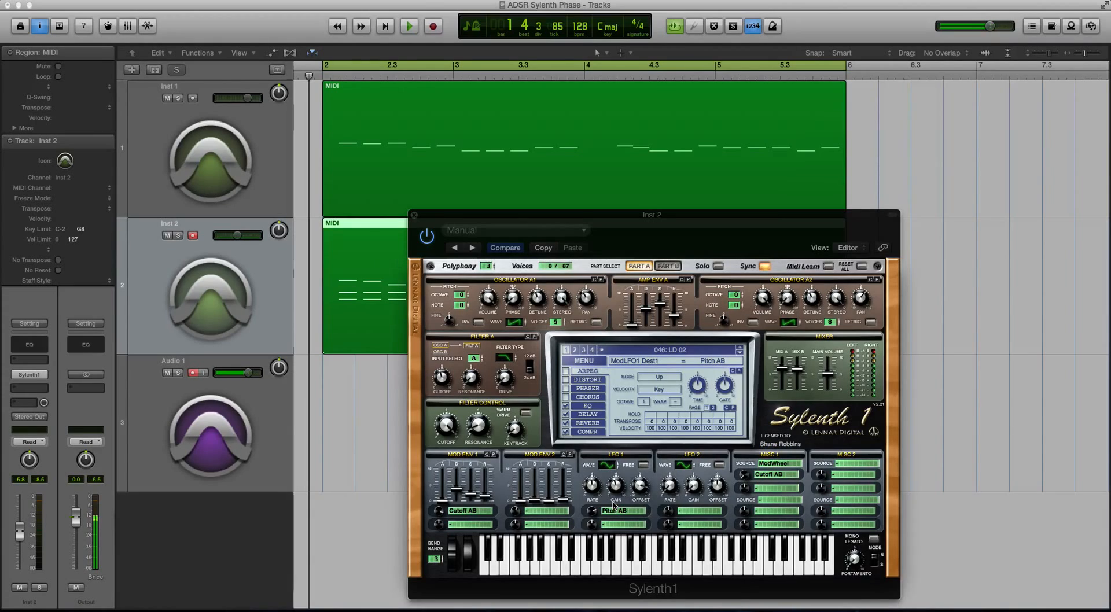
pyautogui.press('super+Right')
pyautogui.press('super+Right')
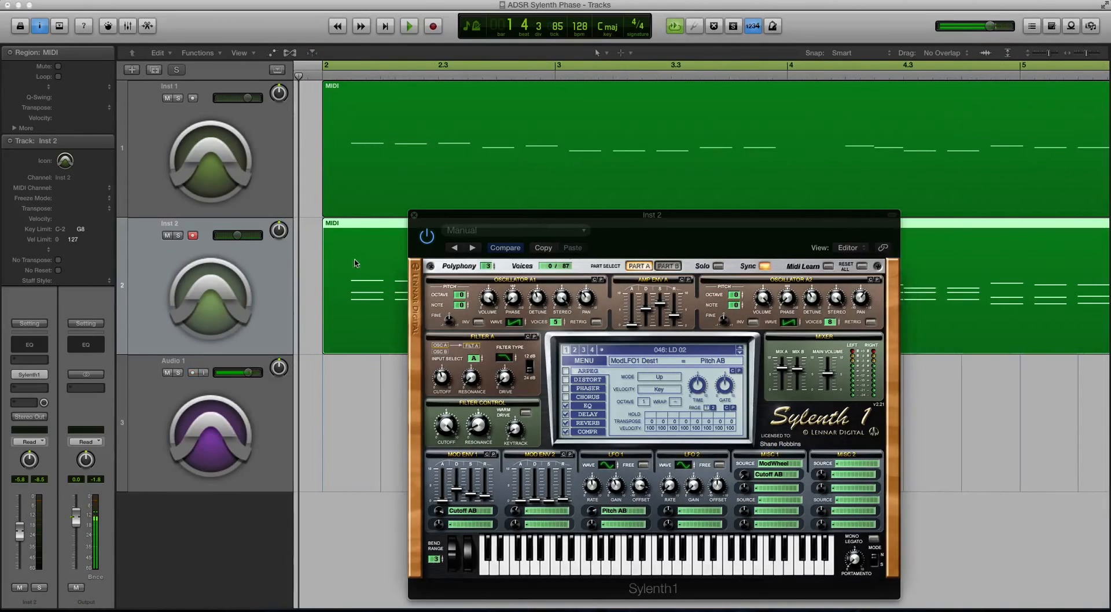
# Play both tracks from bar 2, switching the first LFO 1 destination in the Inst 2 Sylenth1 back to Phase AB, and close the instrument.
pyautogui.click(351, 74)
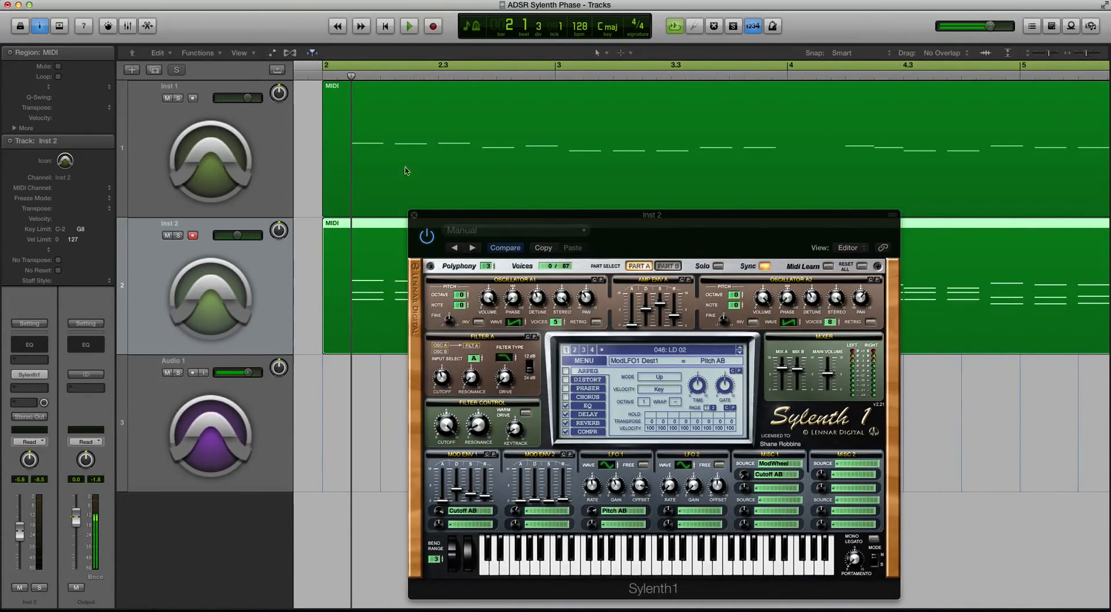
pyautogui.press('space')
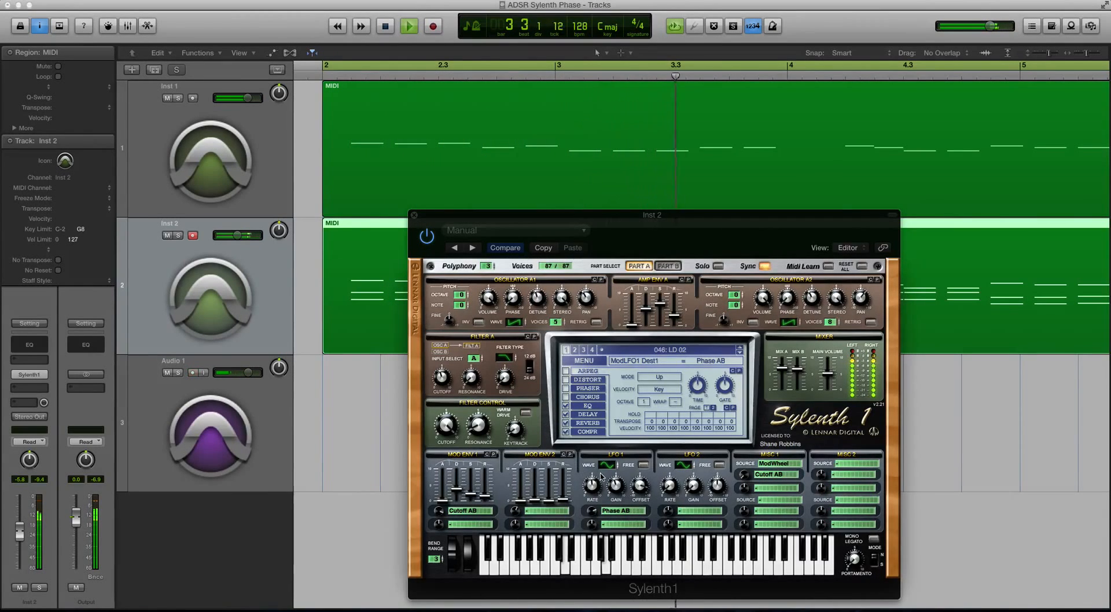
pyautogui.press('space')
pyautogui.click(414, 215)
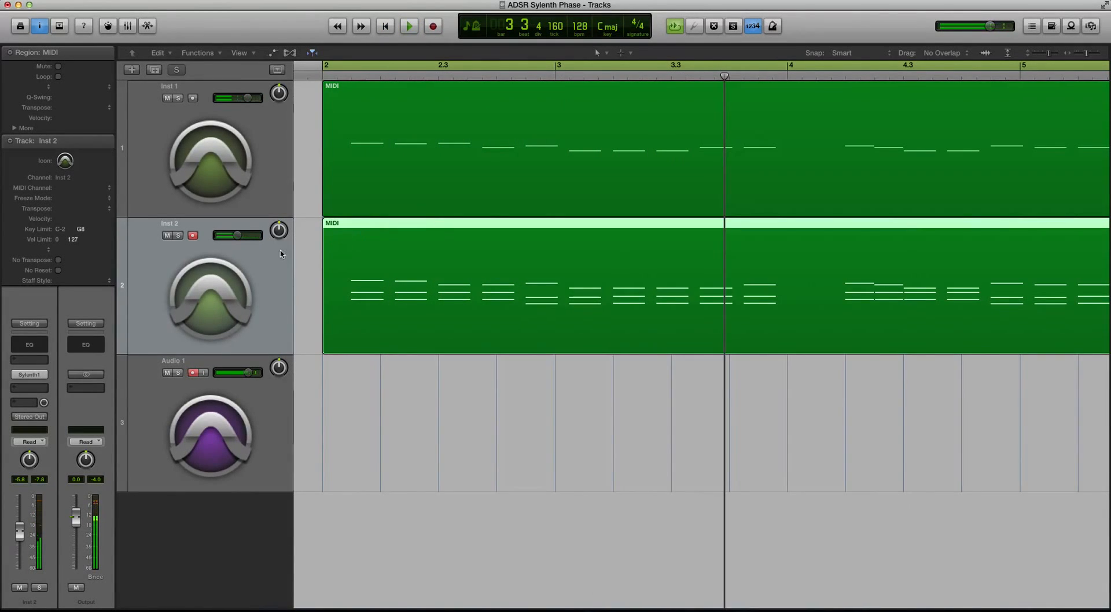
# Open the Sylenth1 on the Inst 1 track and switch it to Part A.
pyautogui.click(260, 171)
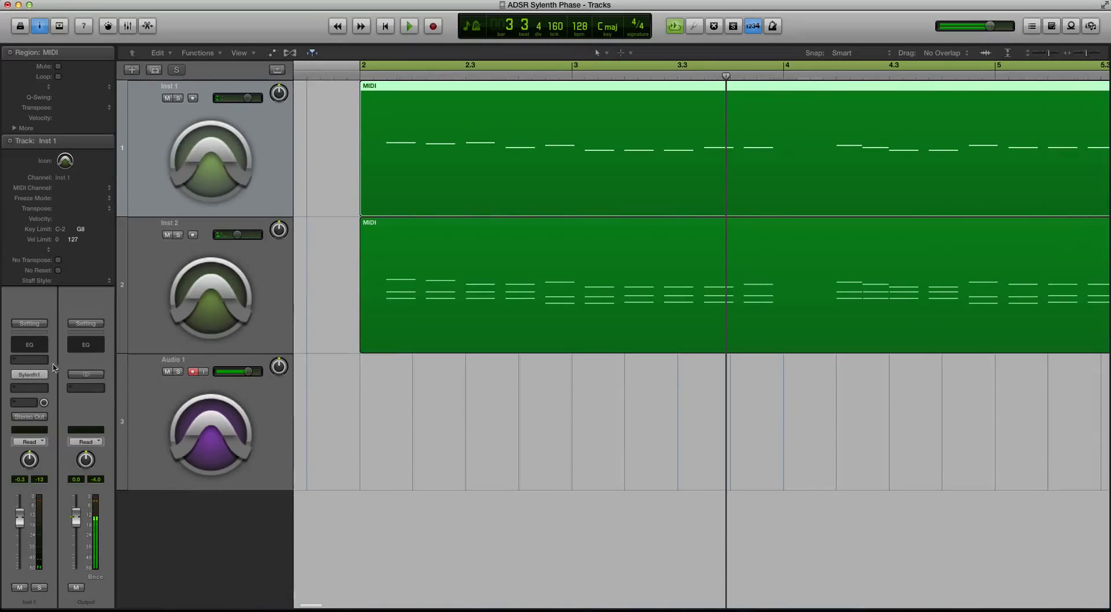
pyautogui.click(38, 373)
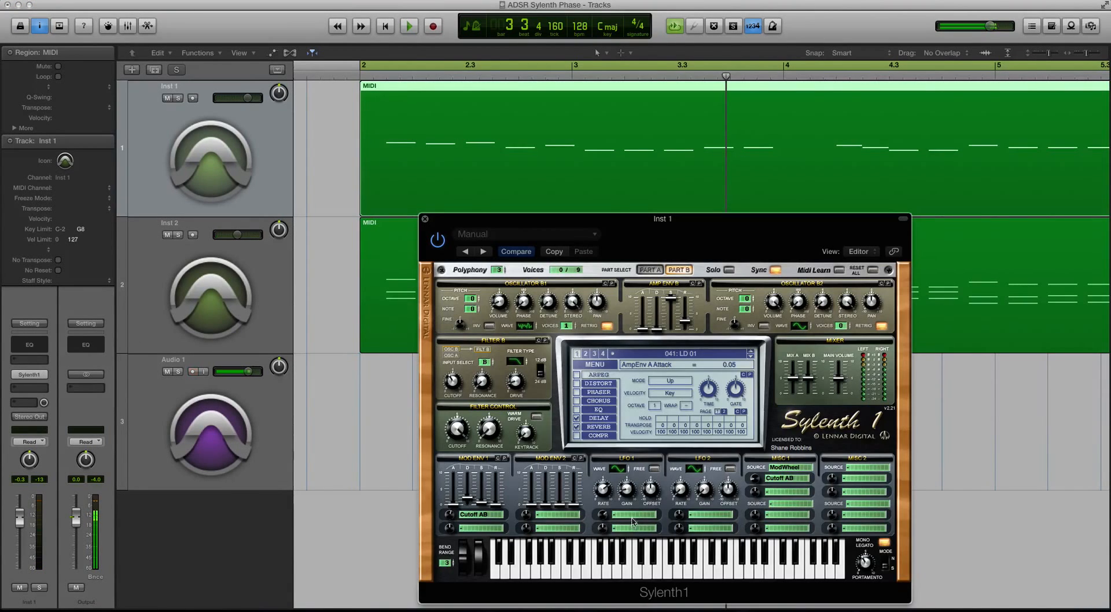
pyautogui.click(604, 516)
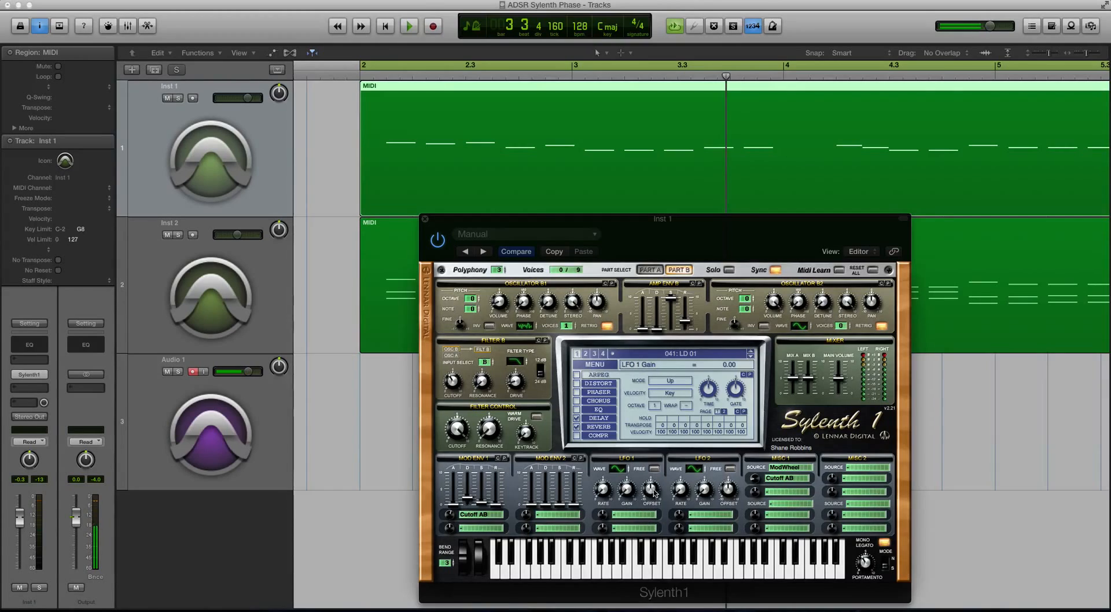
pyautogui.click(708, 516)
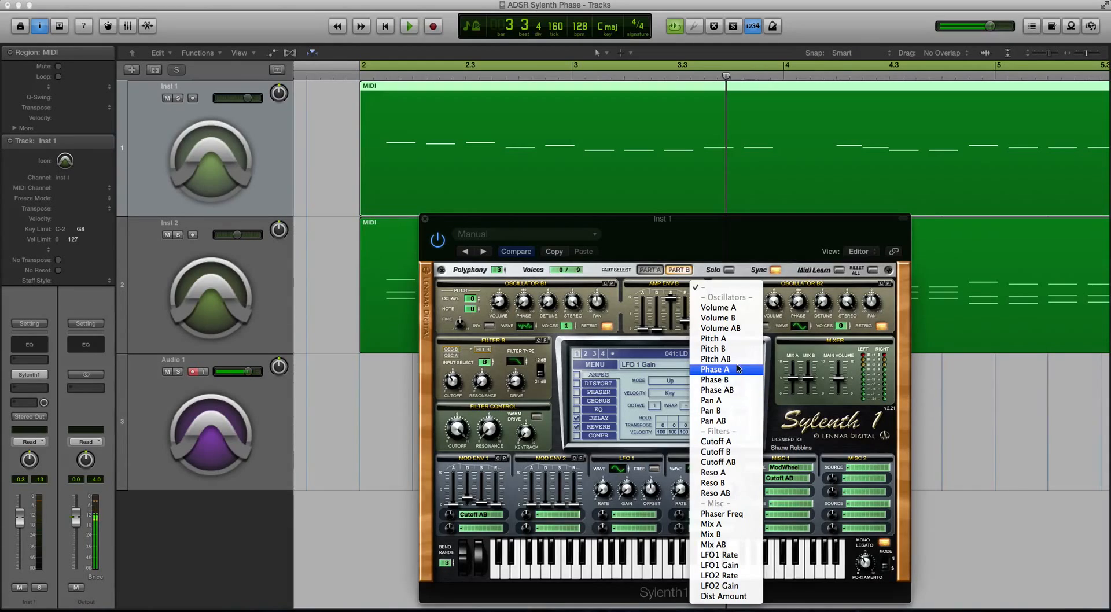
pyautogui.click(683, 279)
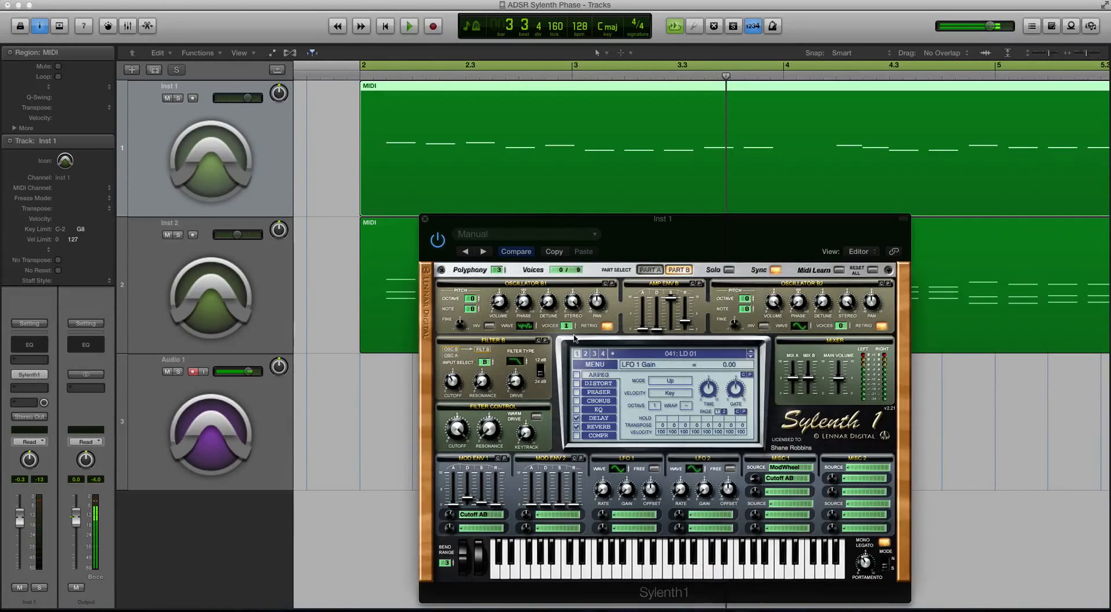
pyautogui.click(649, 270)
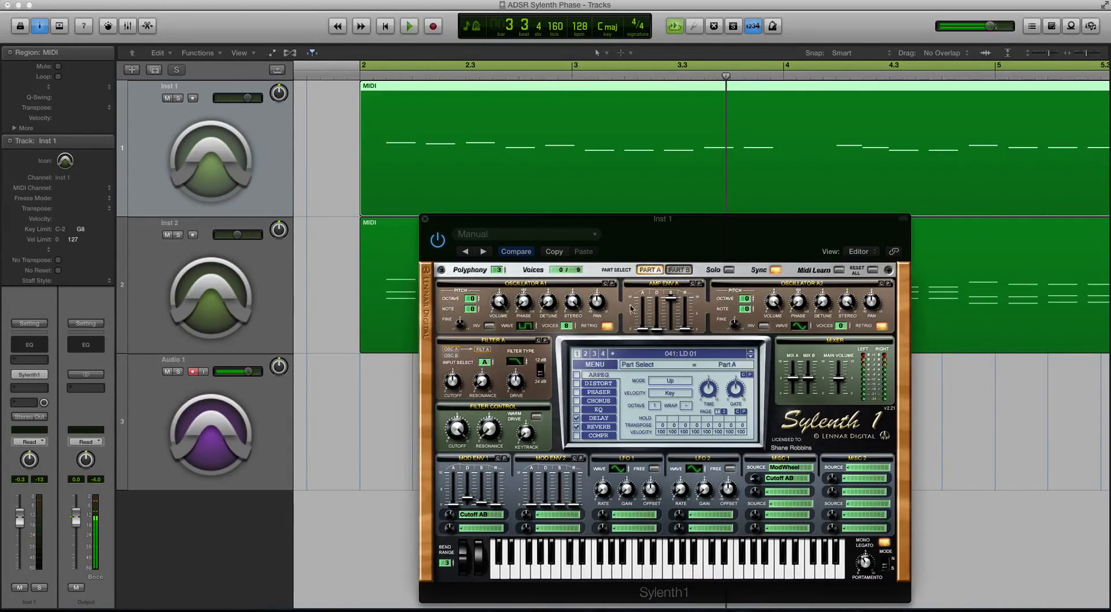
pyautogui.click(678, 269)
pyautogui.click(652, 270)
# Assign Phase AB as the first LFO 2 destination in the Inst 1 Sylenth1 and adjust the LFO 2 rate.
pyautogui.click(717, 514)
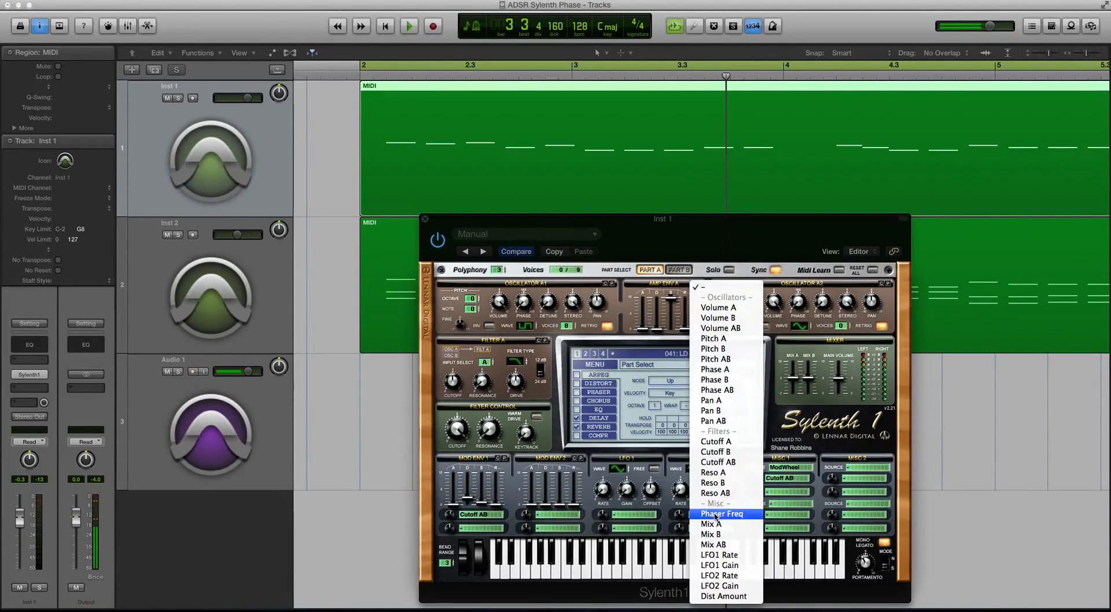
pyautogui.click(716, 398)
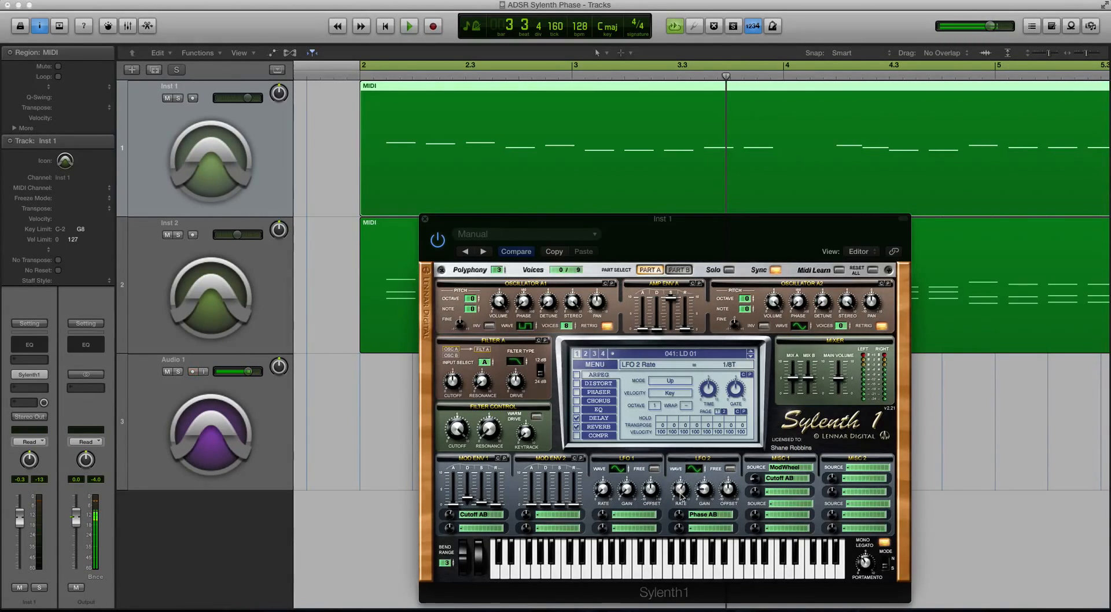
pyautogui.moveTo(680, 493); pyautogui.dragTo(682, 486)
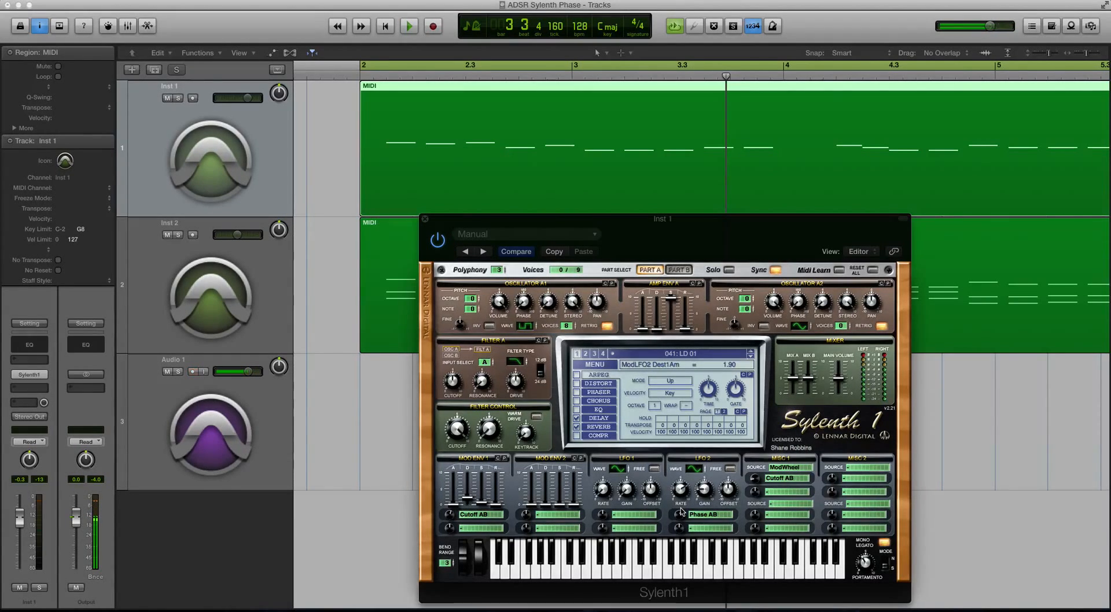
# While playing the Inst 1 region soloed, set the first LFO 2 destination amount in its Sylenth1 to about 4.6.
pyautogui.hotkey('ctrl', 's')
pyautogui.press('space')
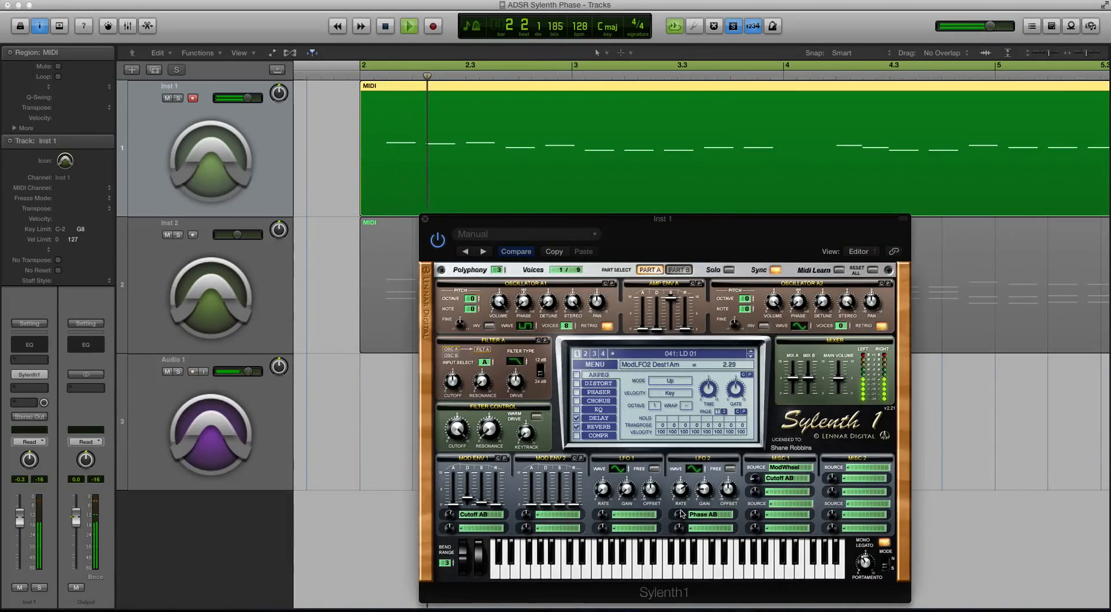
pyautogui.moveTo(681, 513); pyautogui.dragTo(683, 517)
pyautogui.press('space')
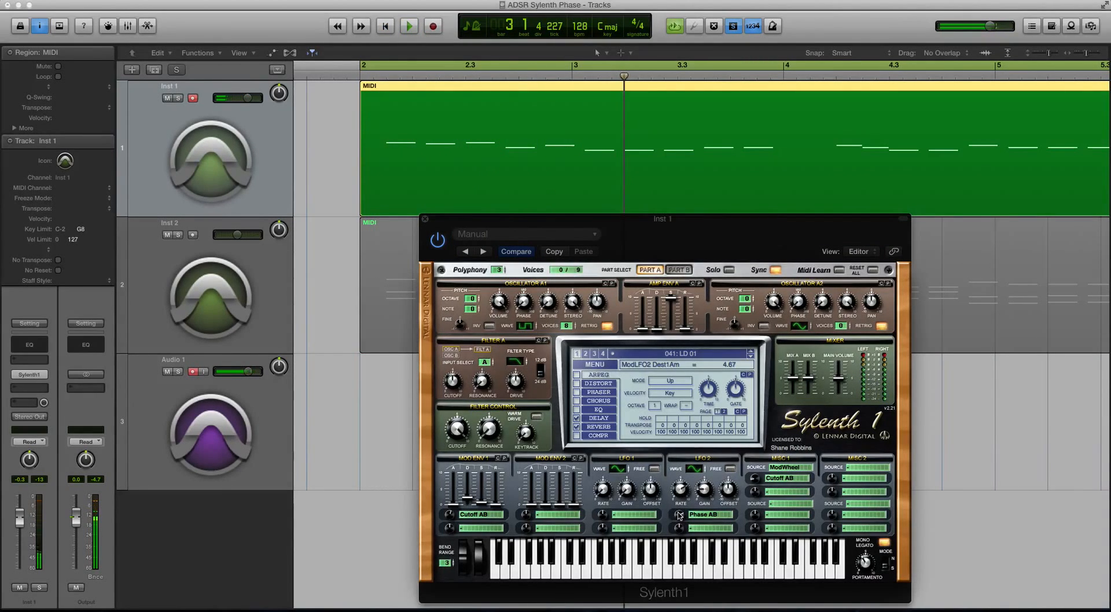
pyautogui.press('space')
pyautogui.moveTo(678, 515); pyautogui.dragTo(679, 520)
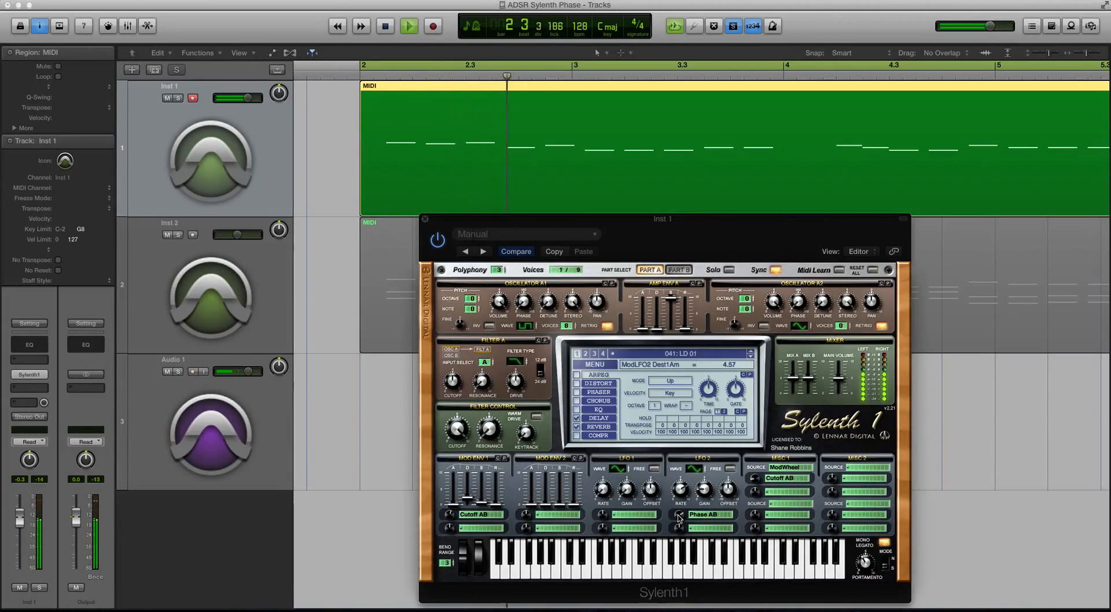
# Set the LFO 2 gain in the Inst 1 Sylenth1 to about 2.10, and close the instrument with playback stopped and solo off.
pyautogui.click(705, 487)
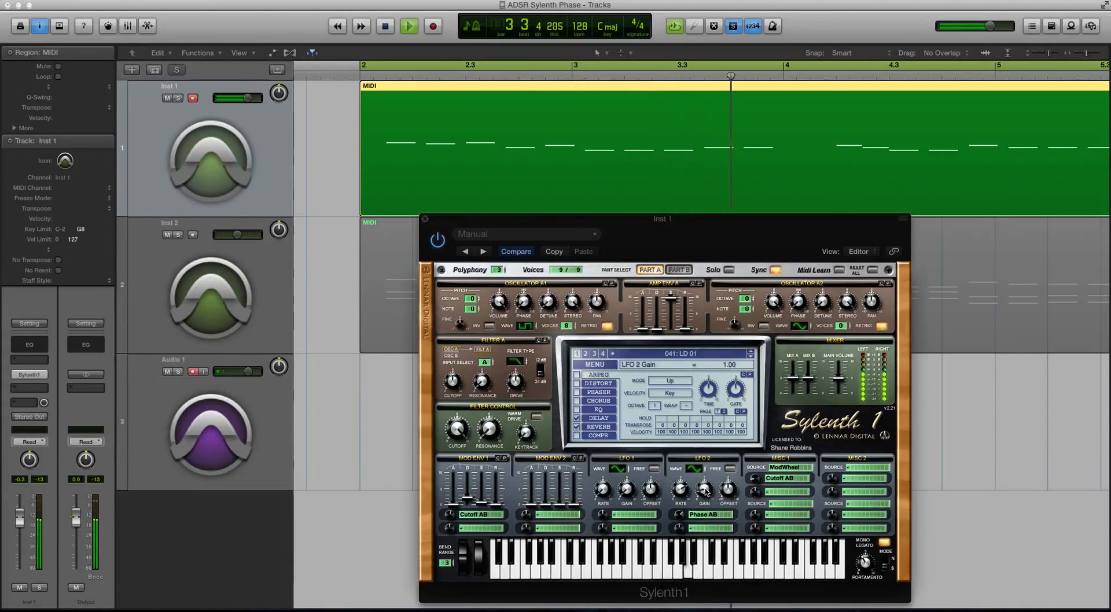
pyautogui.moveTo(705, 487); pyautogui.dragTo(701, 492)
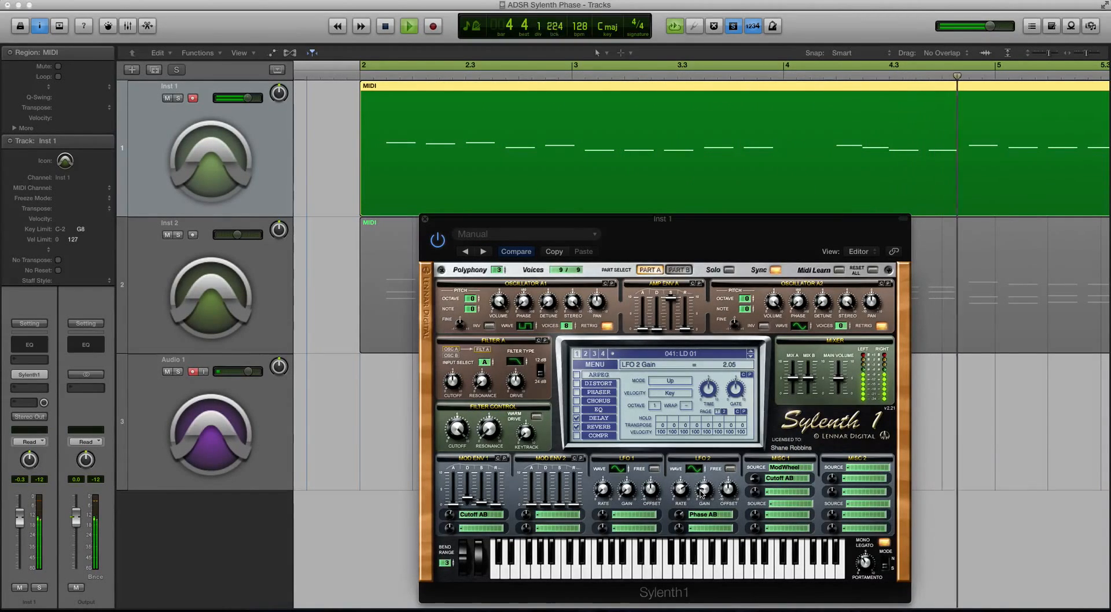
pyautogui.press('space')
pyautogui.click(389, 225)
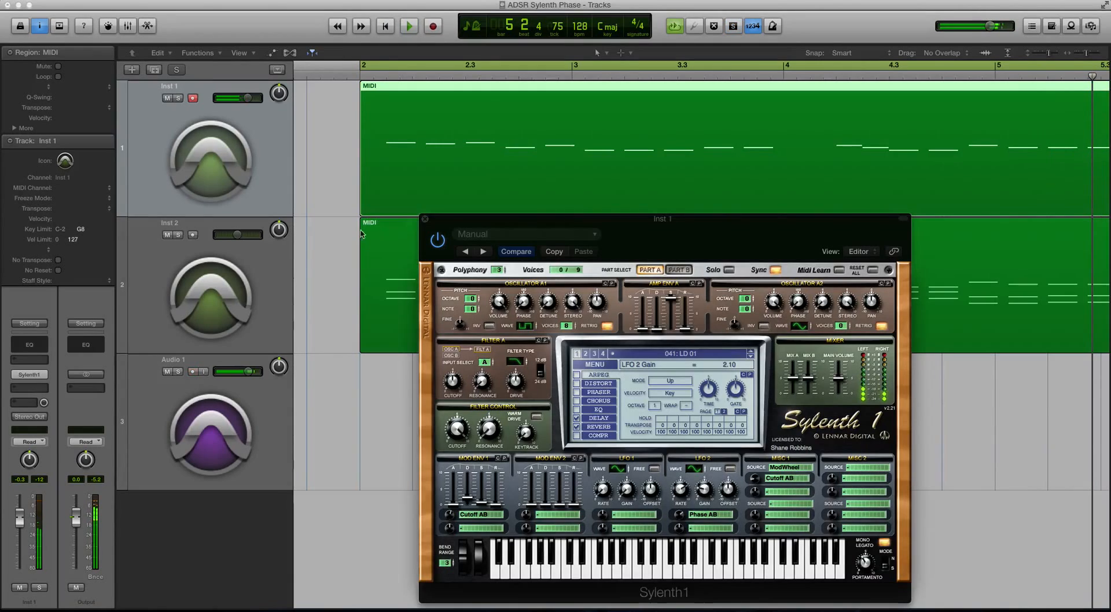
pyautogui.click(425, 220)
# Open the Sylenth1 on the Inst 2 track and set its first LFO 1 destination to none.
pyautogui.click(268, 264)
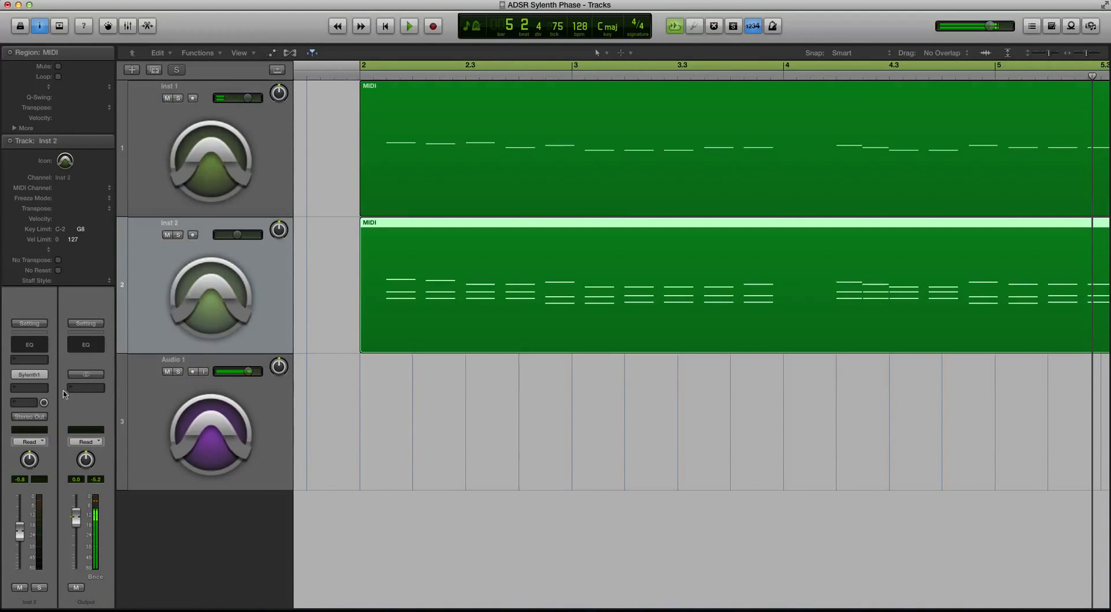
pyautogui.click(32, 374)
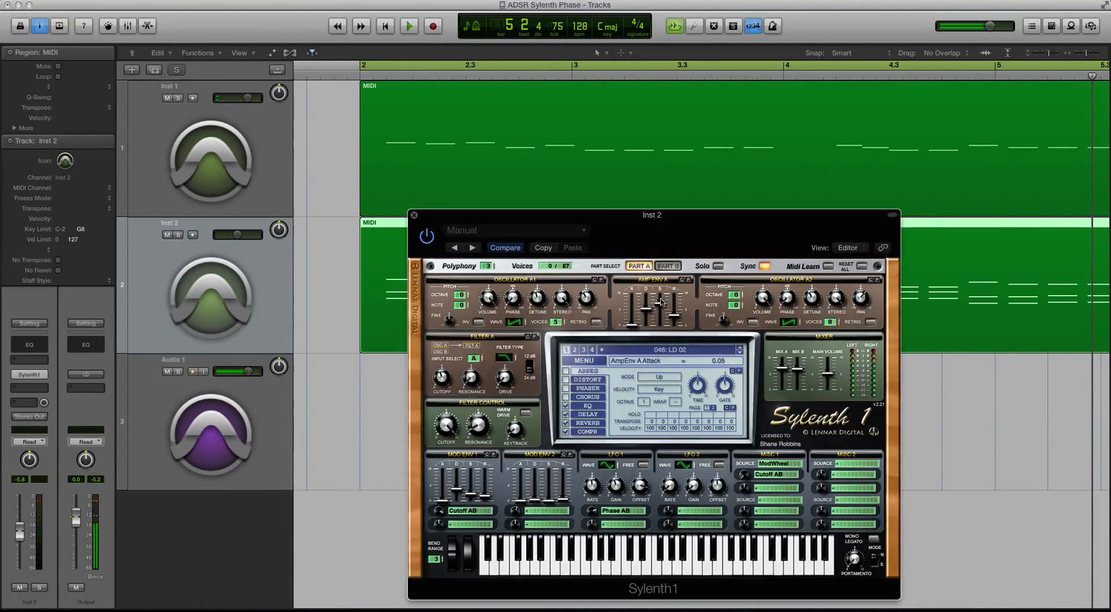
pyautogui.click(619, 513)
pyautogui.click(610, 289)
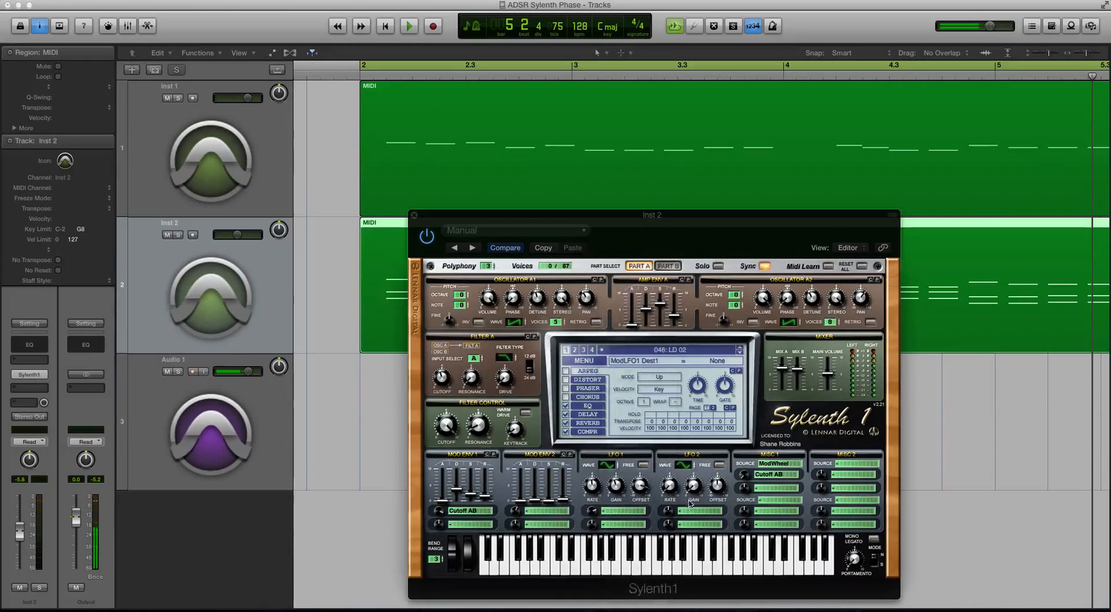
# Assign Phase AB as the first LFO 2 destination in the Inst 2 Sylenth1 and set the LFO 2 rate to 1/4T.
pyautogui.click(690, 512)
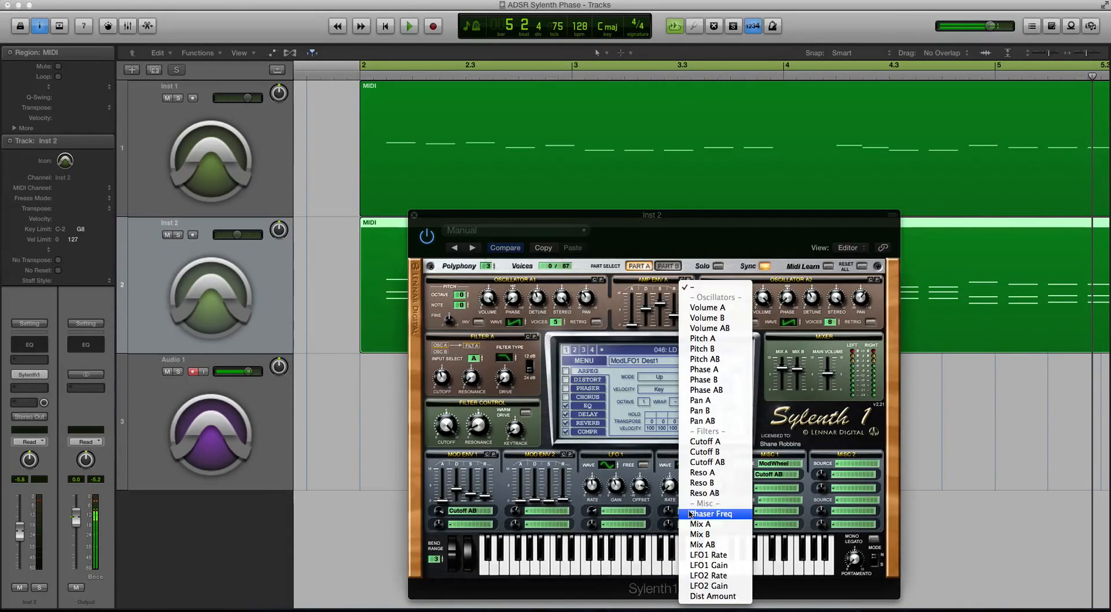
pyautogui.click(706, 390)
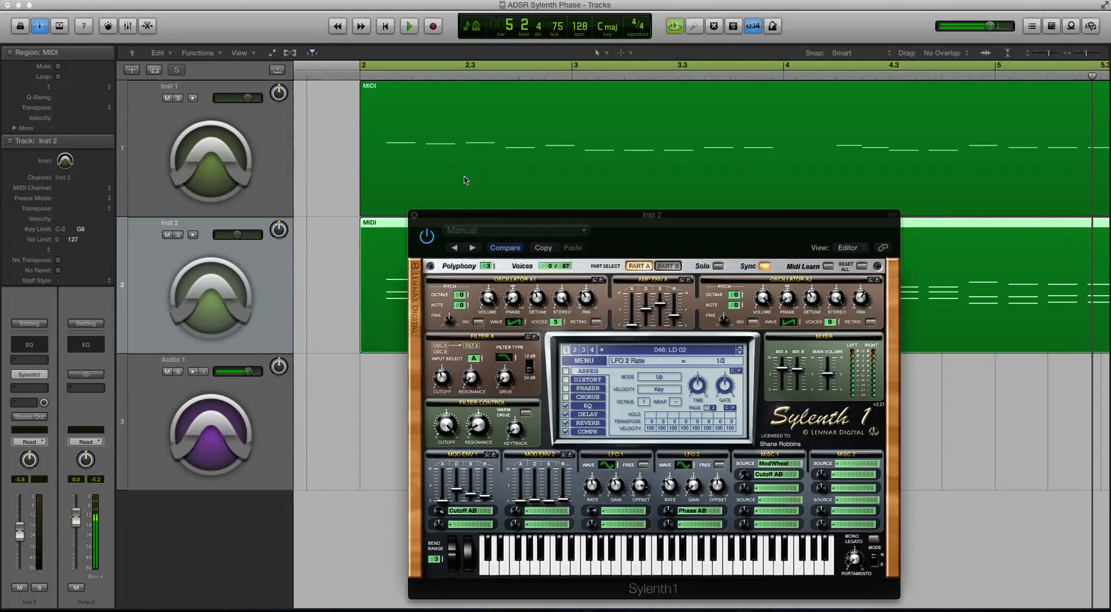
pyautogui.moveTo(441, 214)
pyautogui.mouseDown()
pyautogui.moveTo(482, 220)
pyautogui.moveTo(450, 198)
pyautogui.mouseUp()
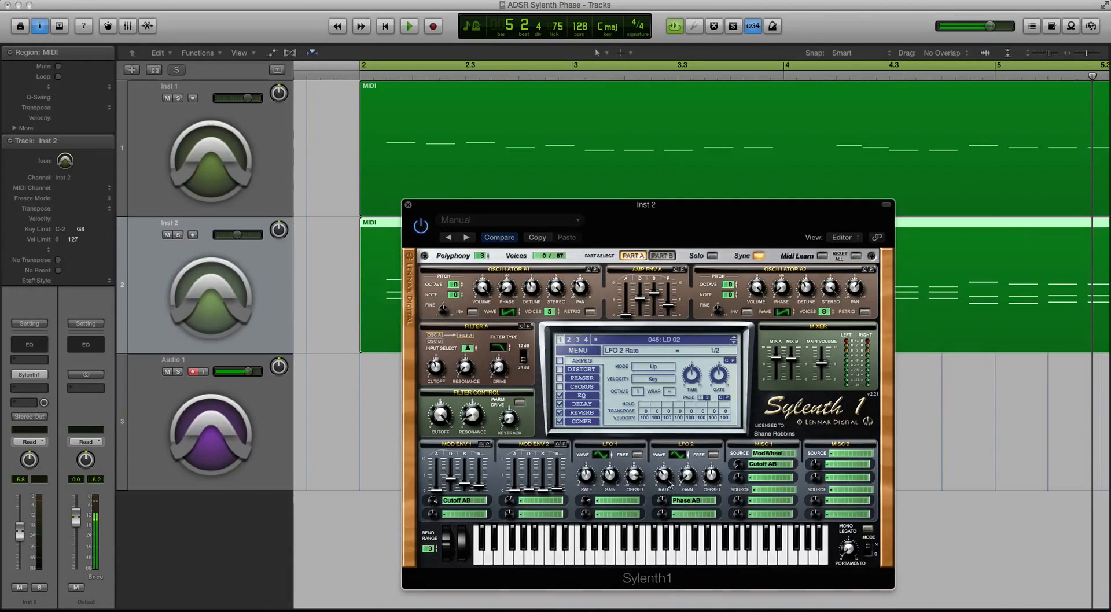
pyautogui.moveTo(668, 480); pyautogui.dragTo(666, 473)
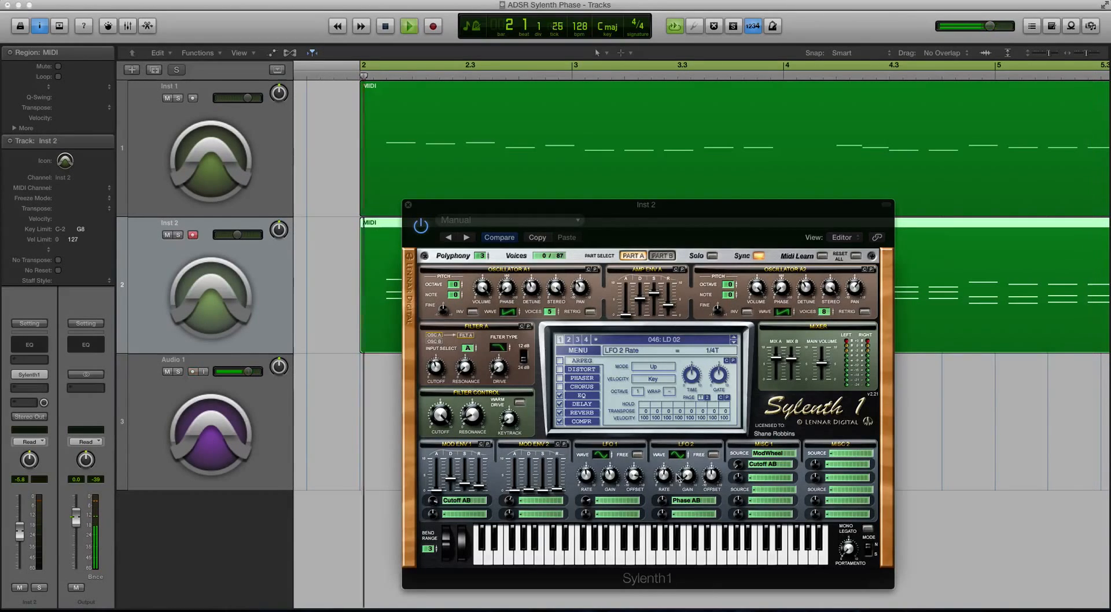
# While playing the Inst 2 region soloed, raise the first LFO 2 destination amount and set the LFO 2 gain to about 2.90.
pyautogui.hotkey('ctrl', 's')
pyautogui.press('space')
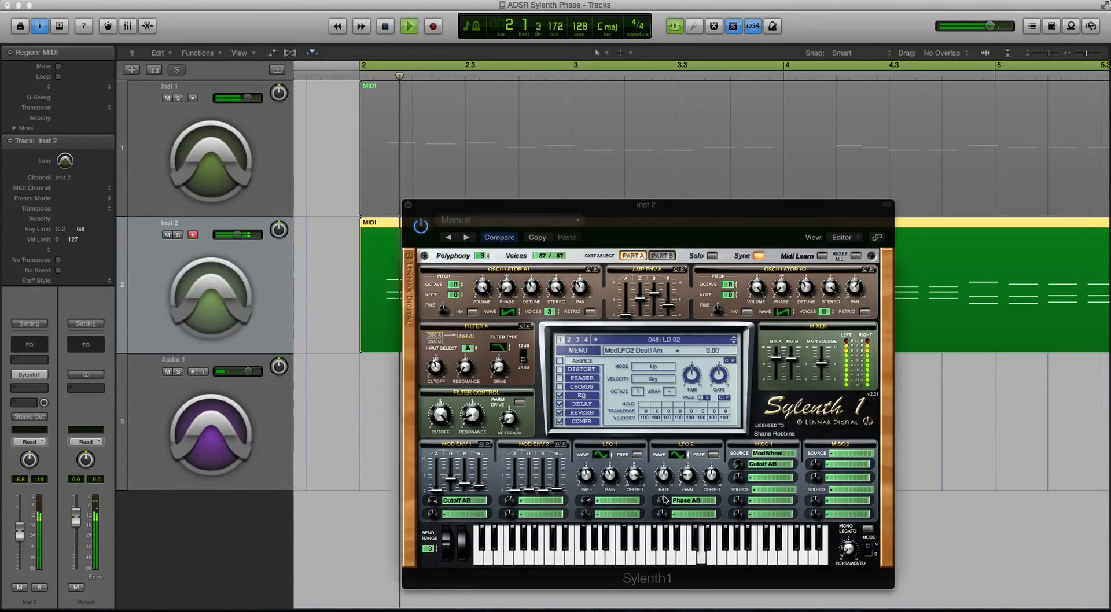
pyautogui.moveTo(663, 498); pyautogui.dragTo(667, 464)
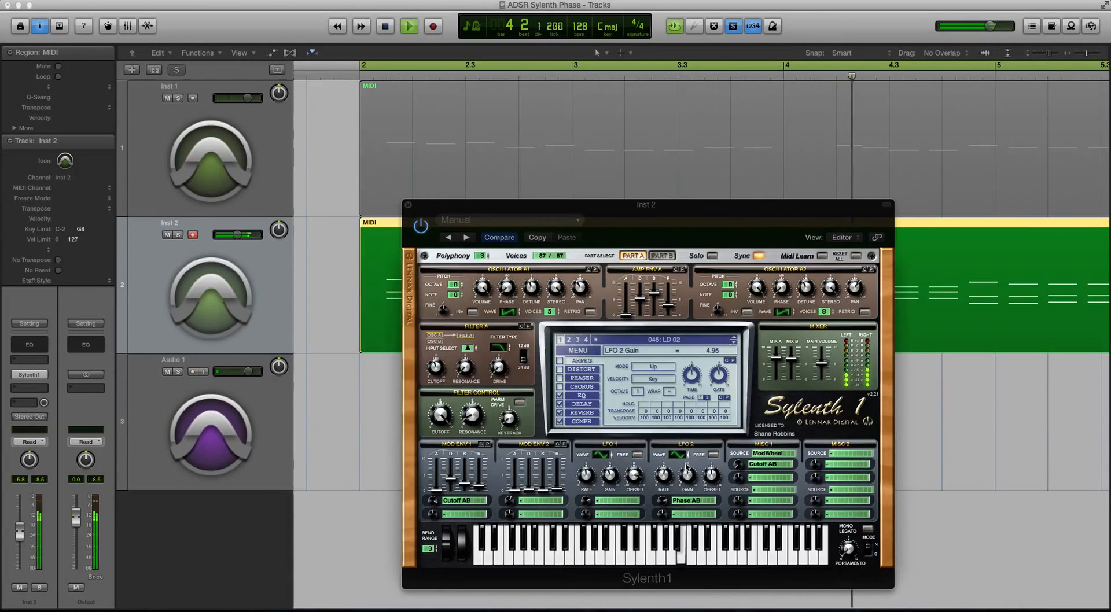
pyautogui.moveTo(687, 474); pyautogui.dragTo(687, 503)
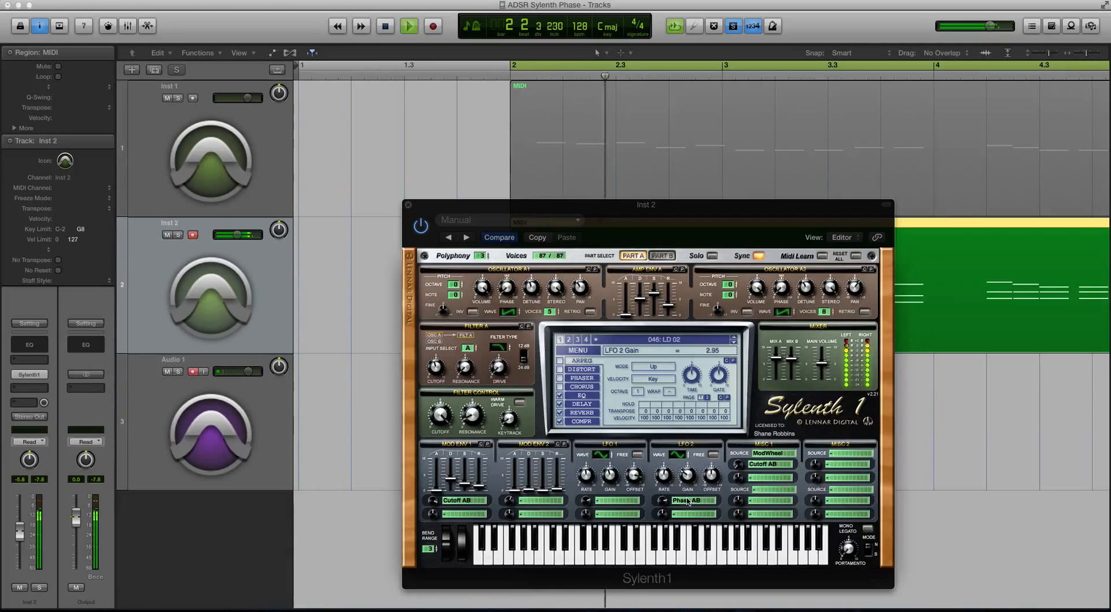
pyautogui.press('space')
pyautogui.hotkey('ctrl', 's')
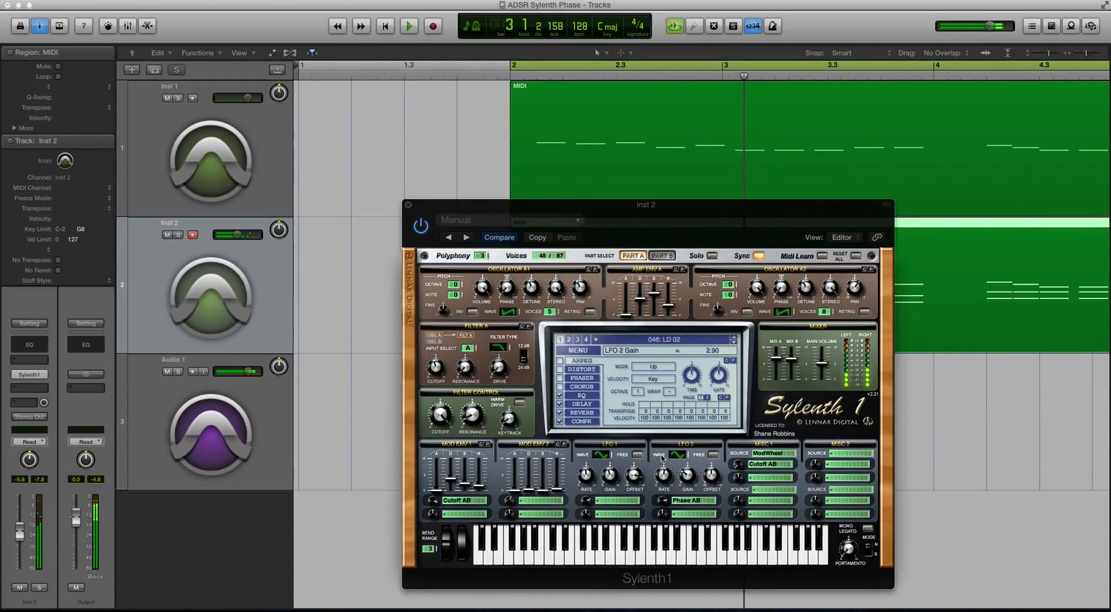
# While playing both tracks, set the LFO 2 gain in the Inst 2 Sylenth1 to 2.71 and the Inst 1 track volume to -0.2 dB.
pyautogui.moveTo(443, 202); pyautogui.dragTo(480, 209)
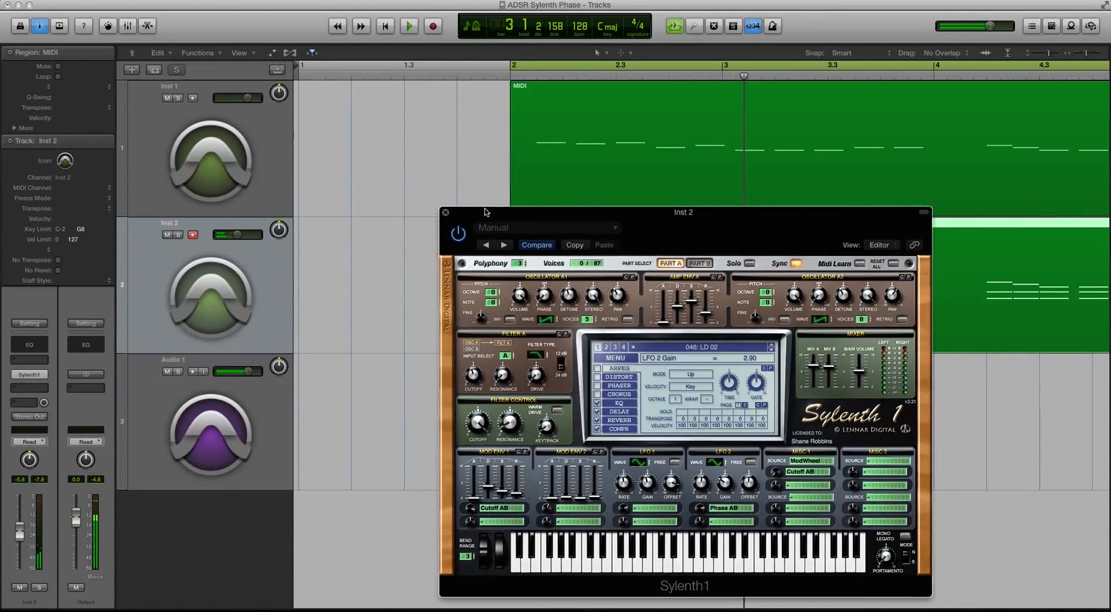
pyautogui.press('space')
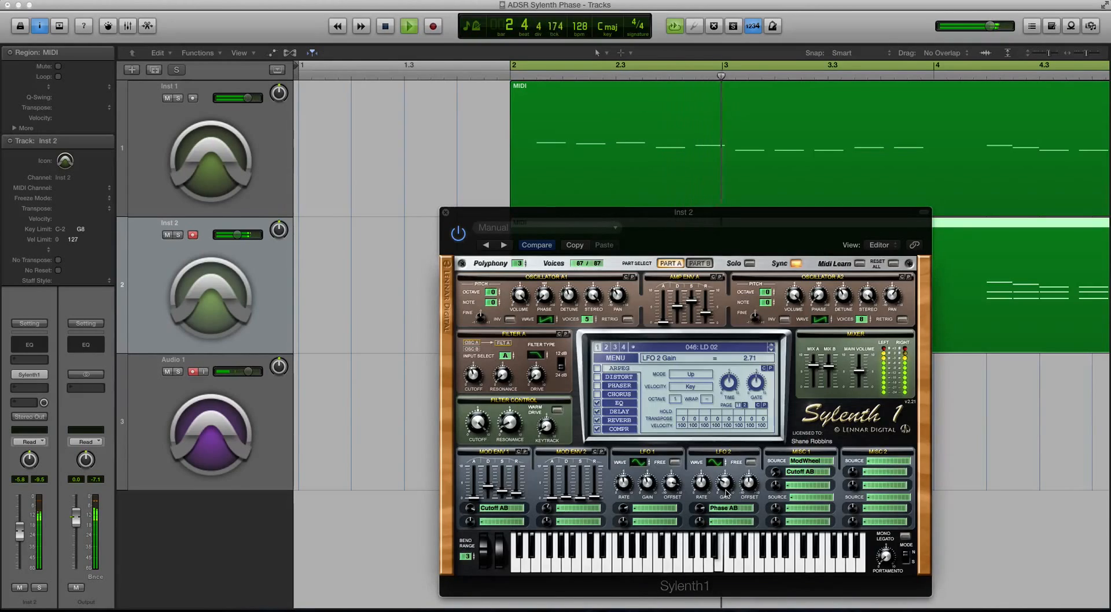
pyautogui.moveTo(725, 490); pyautogui.dragTo(726, 495)
pyautogui.click(370, 218)
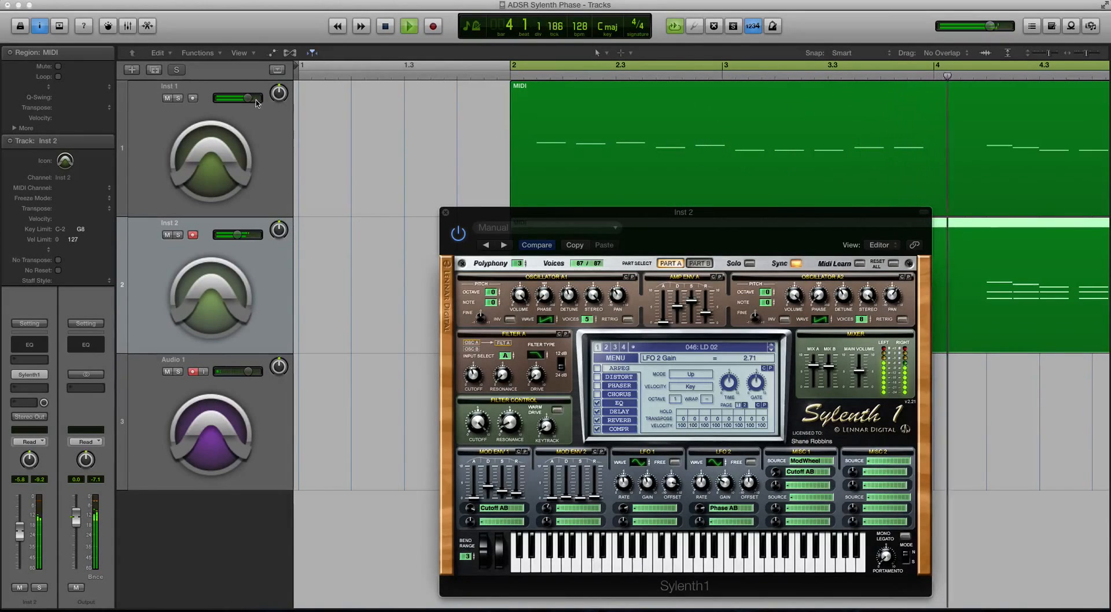
pyautogui.moveTo(248, 99); pyautogui.dragTo(248, 99)
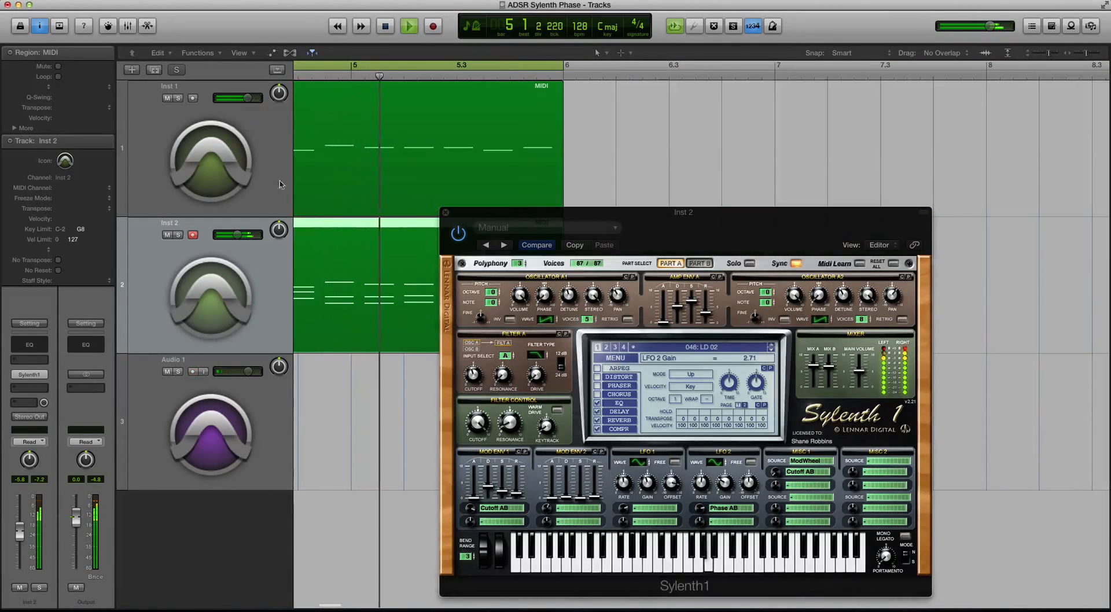
# Set the LFO 2 gain in the Inst 1 Sylenth1 to 1.19 during playback, and close both instruments with playback stopped.
pyautogui.click(278, 183)
pyautogui.click(34, 375)
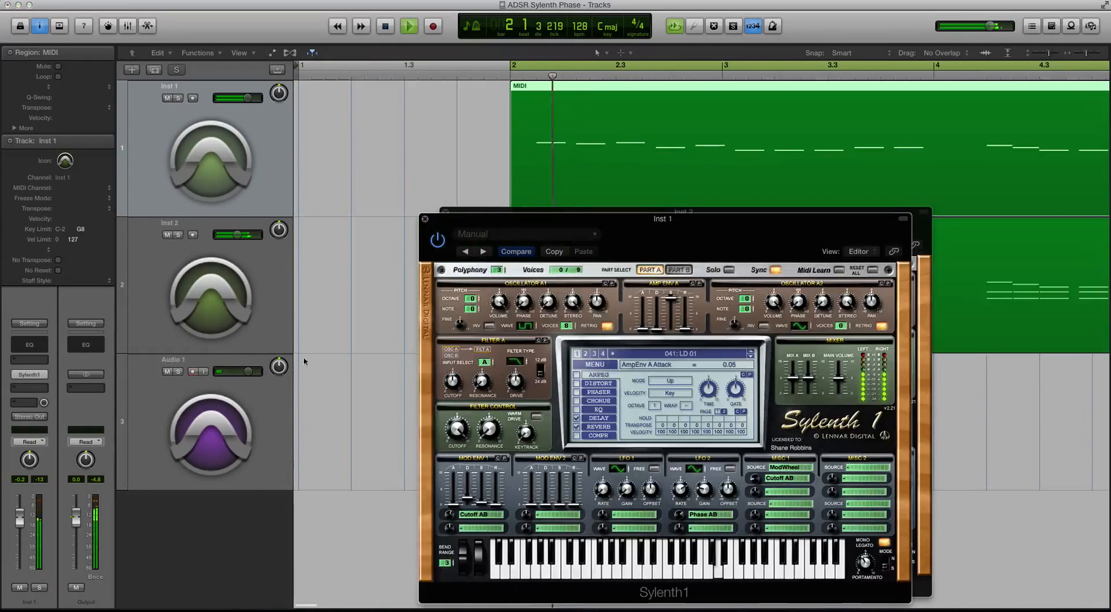
pyautogui.moveTo(703, 497); pyautogui.dragTo(705, 507)
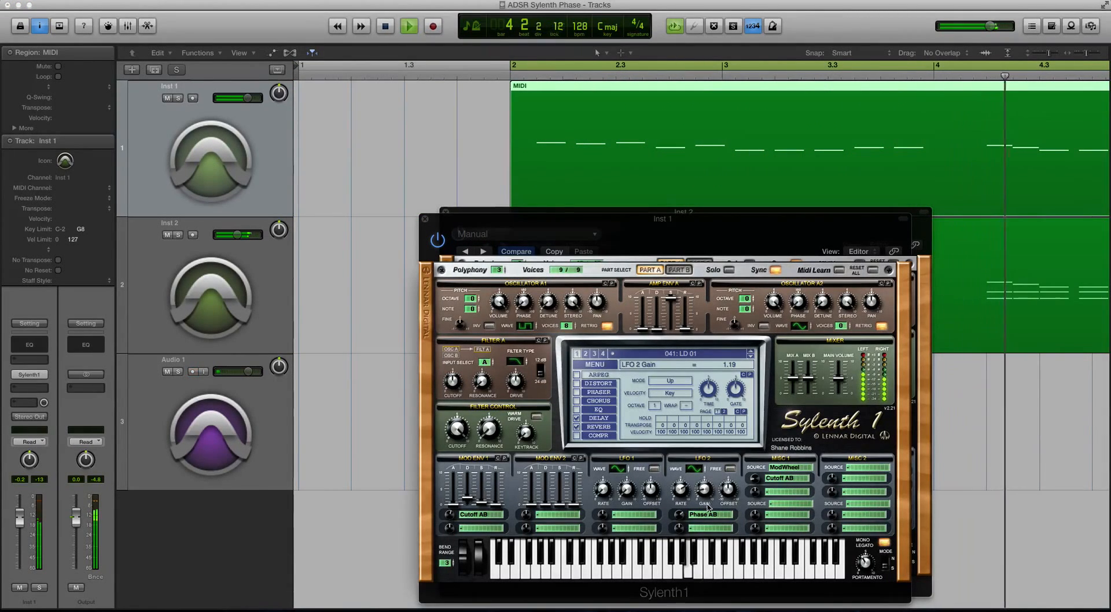
pyautogui.click(425, 220)
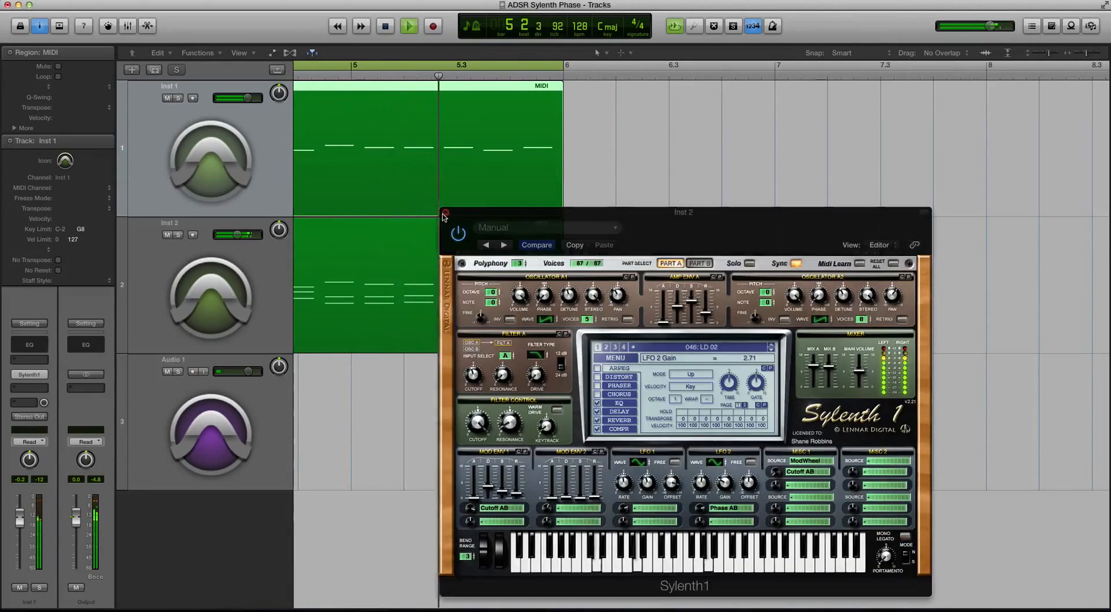
pyautogui.click(445, 212)
pyautogui.press('space')
pyautogui.hscroll(3, 564, 308)
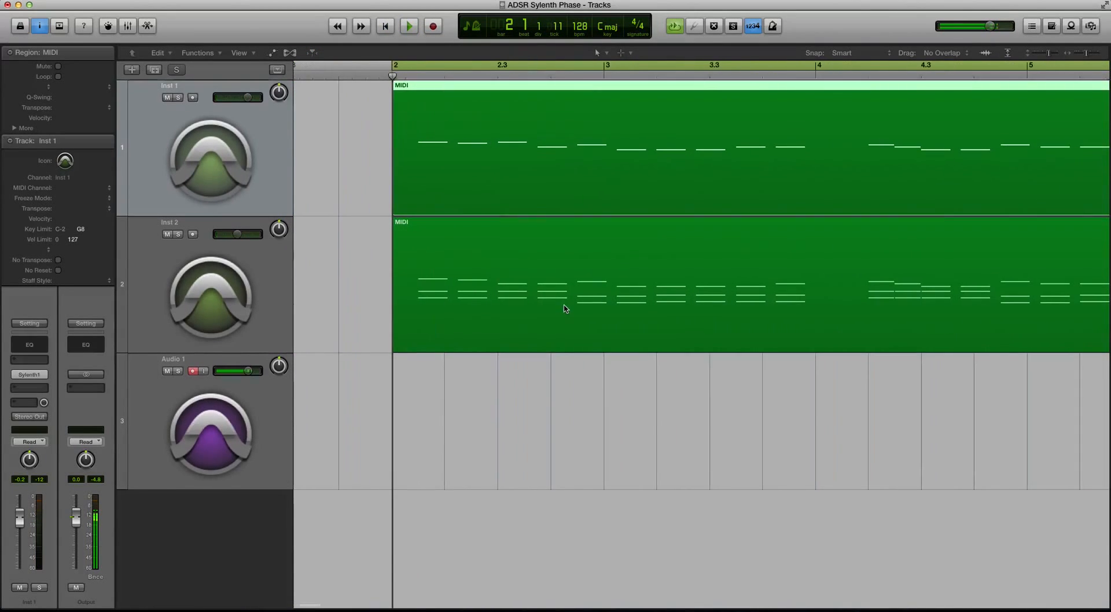